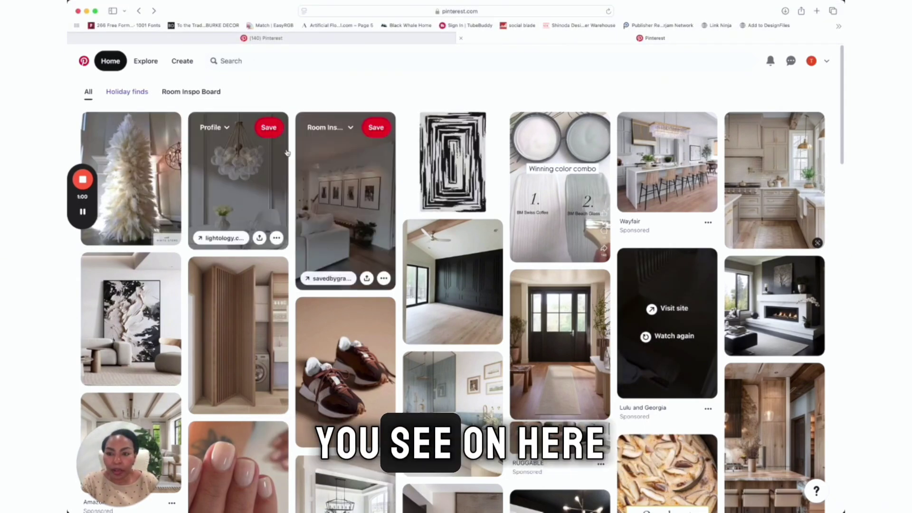
Save the glass globe chandelier pin to a new secret board named "Master Bedroom Cozy Modern".
click(227, 128)
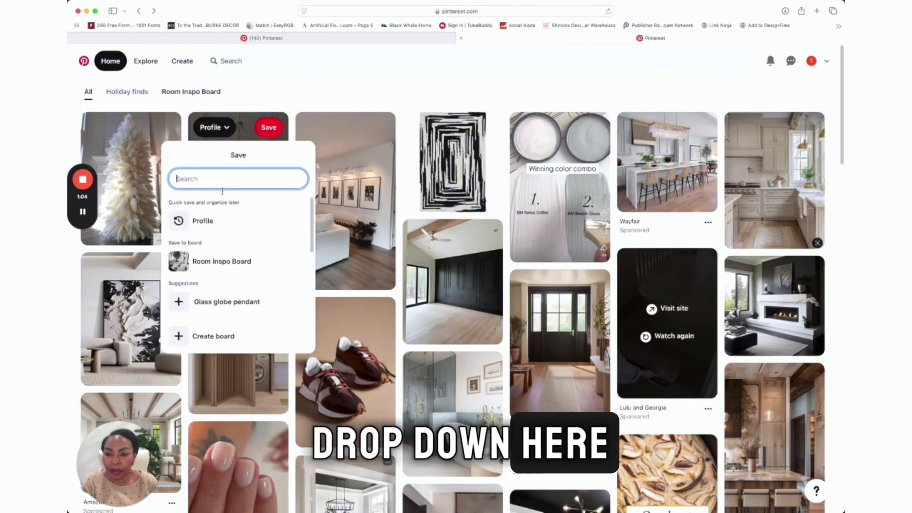
click(203, 337)
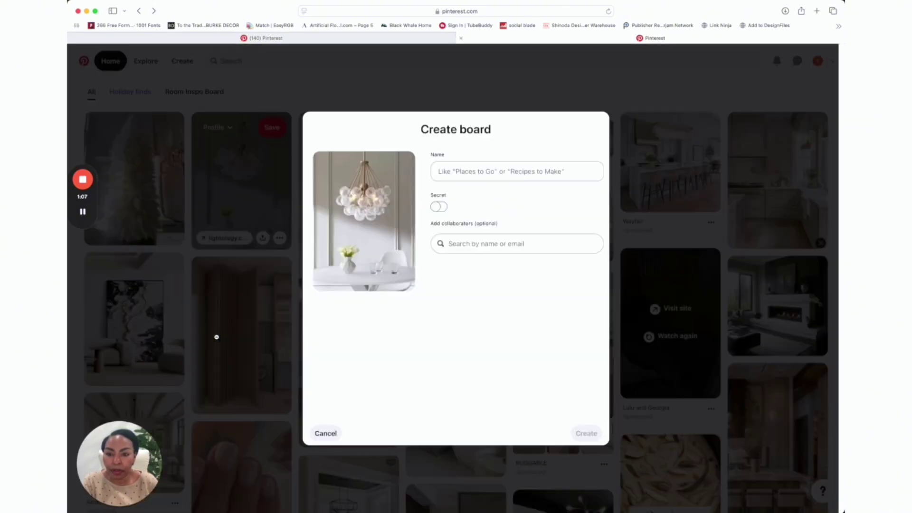
click(471, 170)
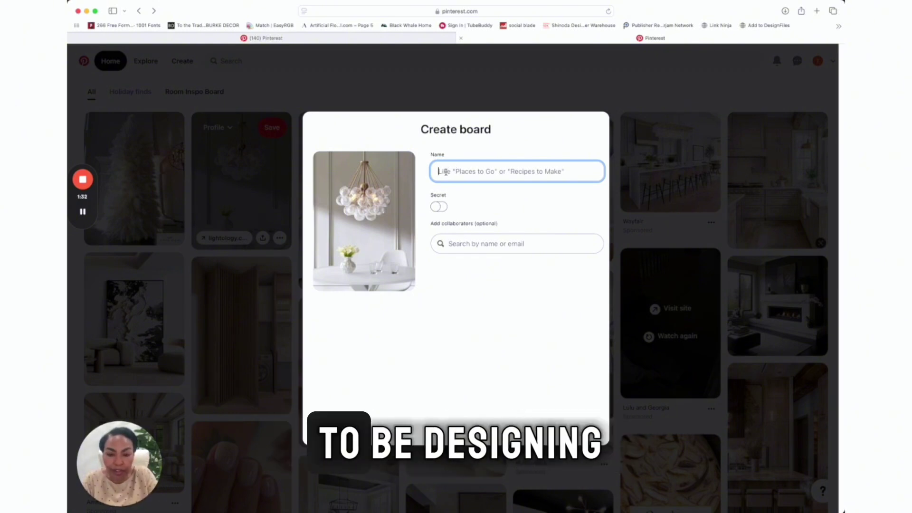
text(Ma)
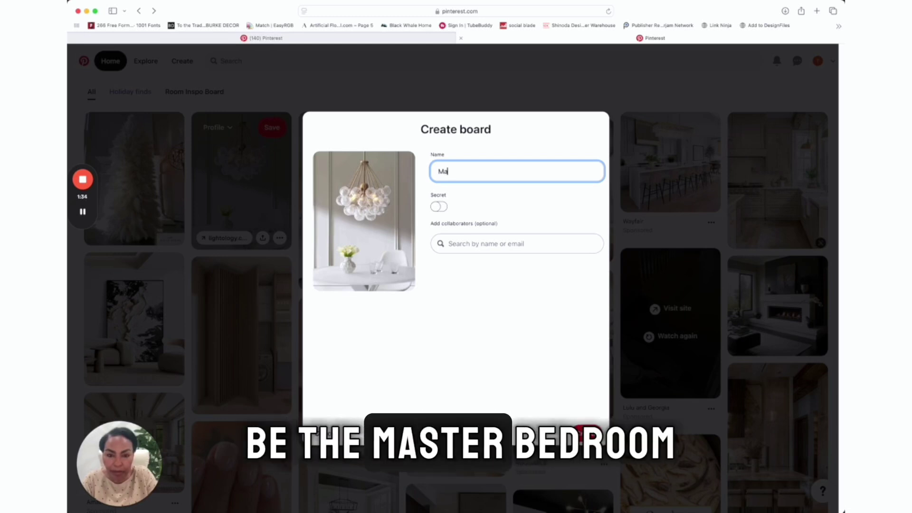
text(ter B)
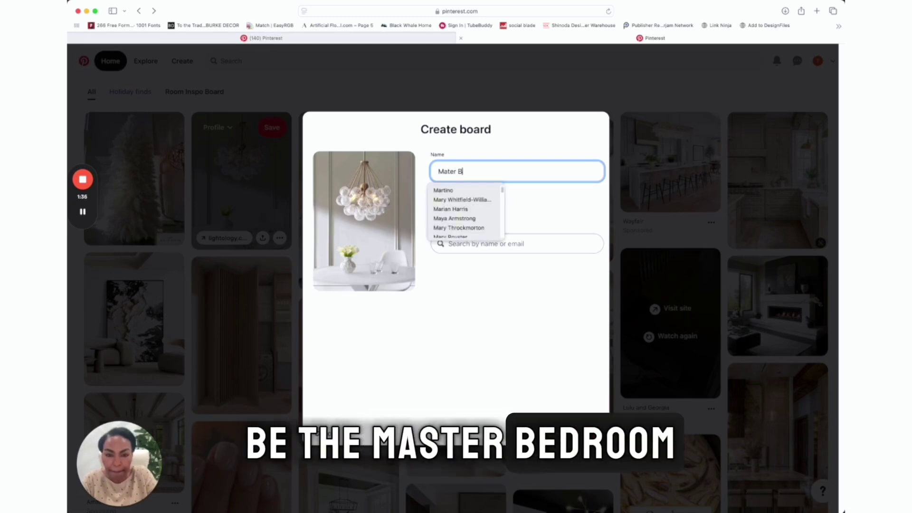
key(BackSpace)
key(BackSpace)
key(BackSpace)
text(r )
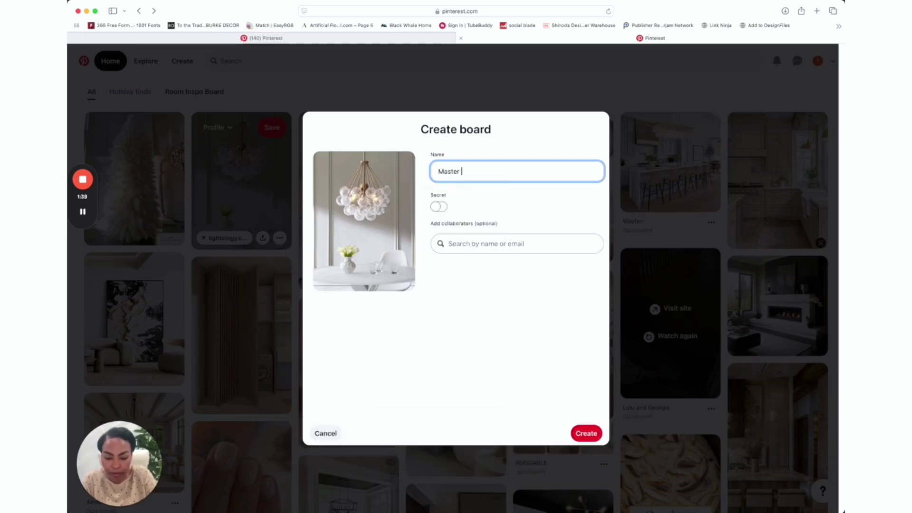
text(Bedroom C)
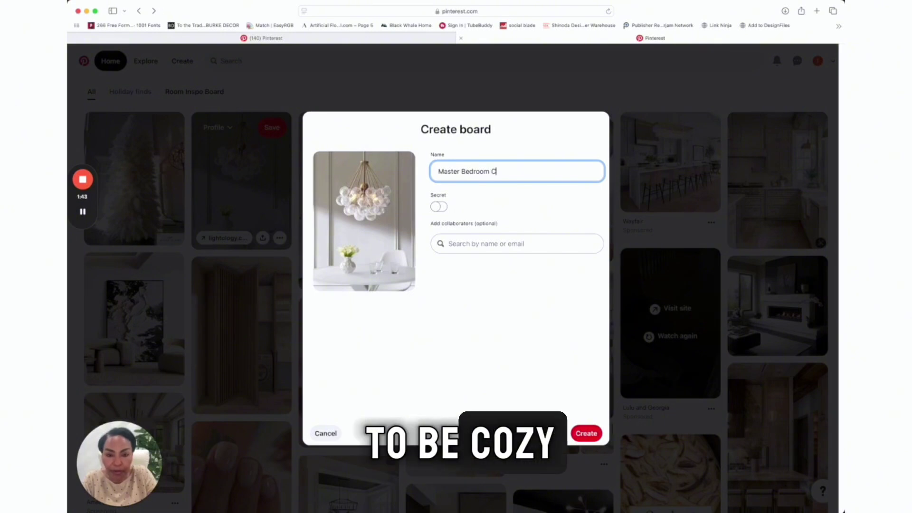
text(ozy )
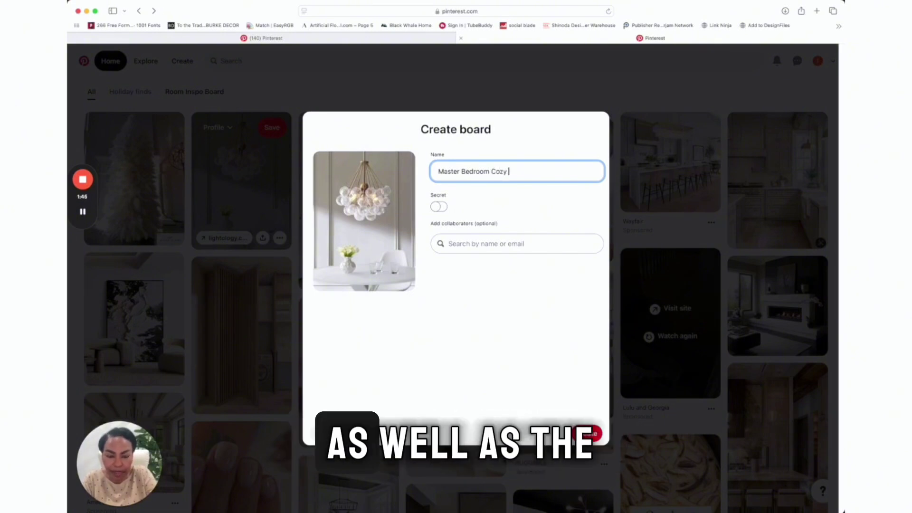
text(Mo)
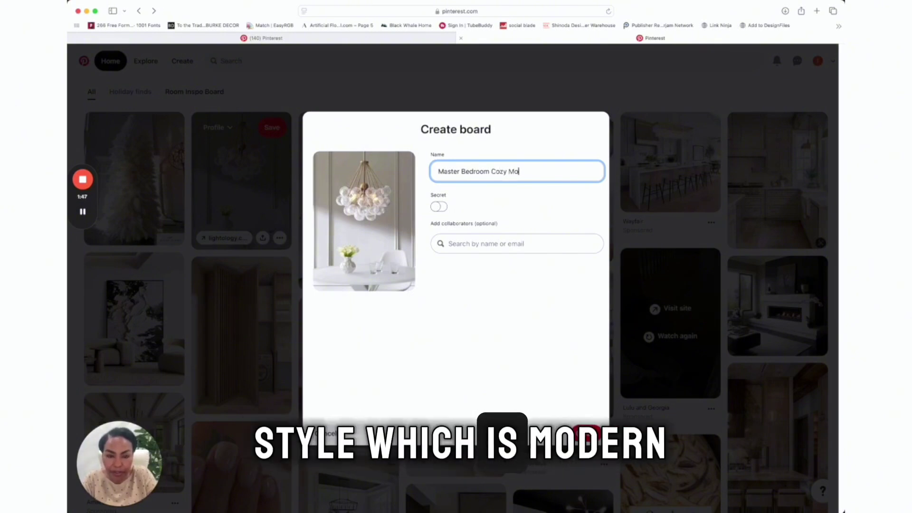
text(dern)
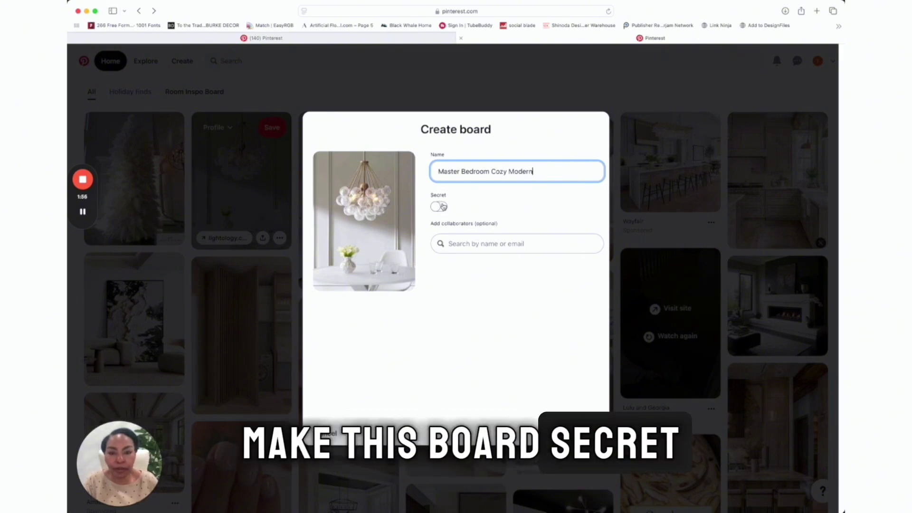
click(441, 208)
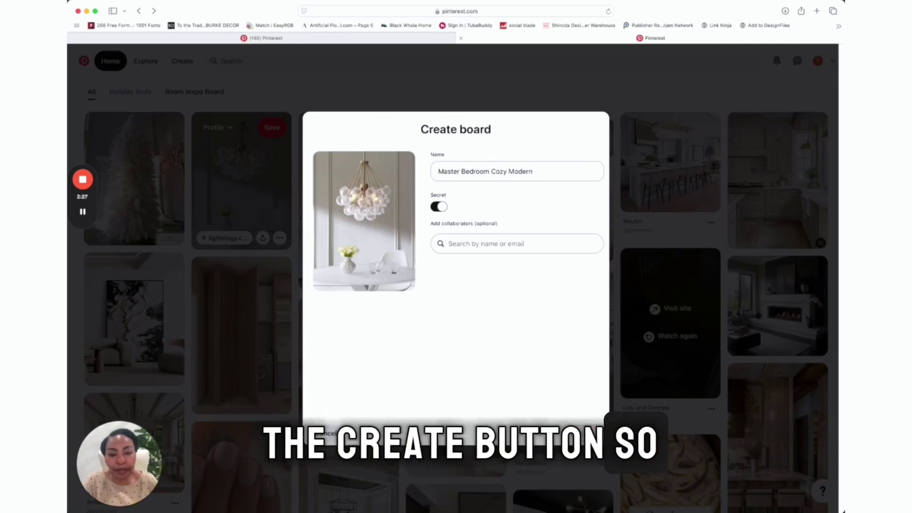
click(587, 433)
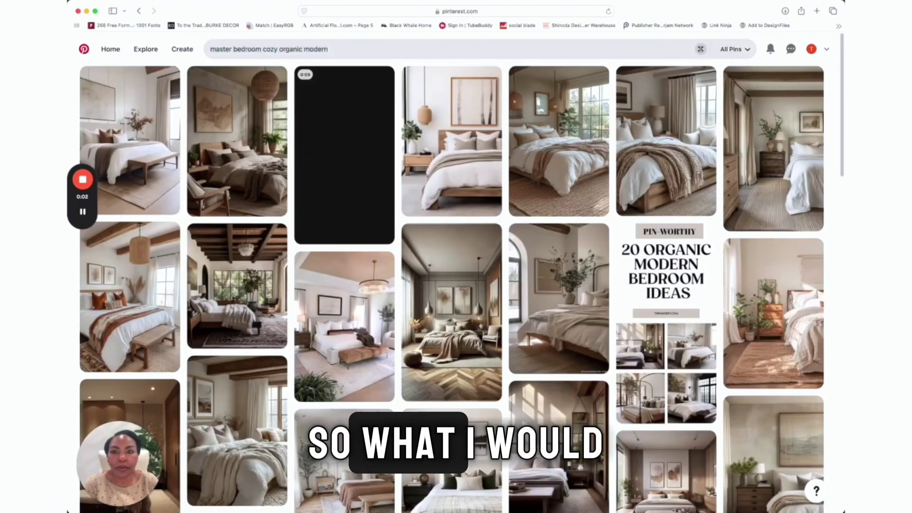
Clear the pin search and open the Master Bedroom Cozy Organic Modern board from the profile's saved boards.
click(701, 49)
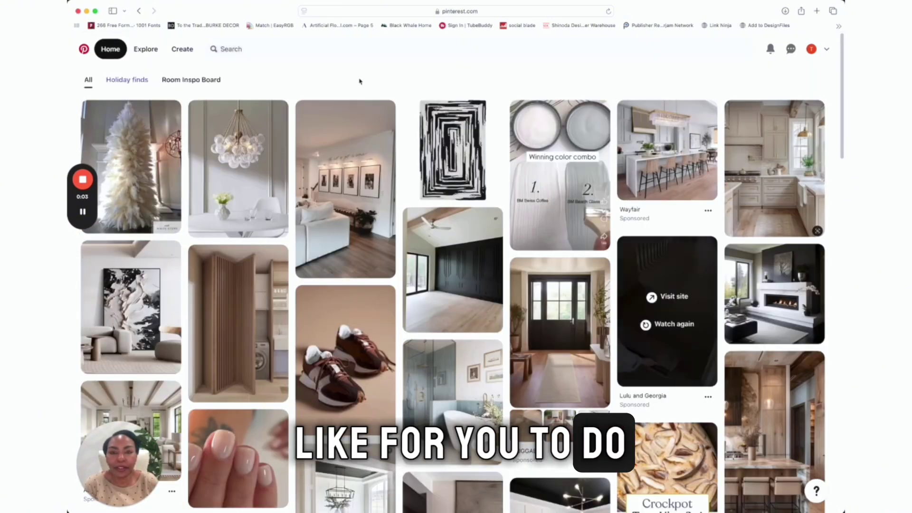
mouse_move(256, 112)
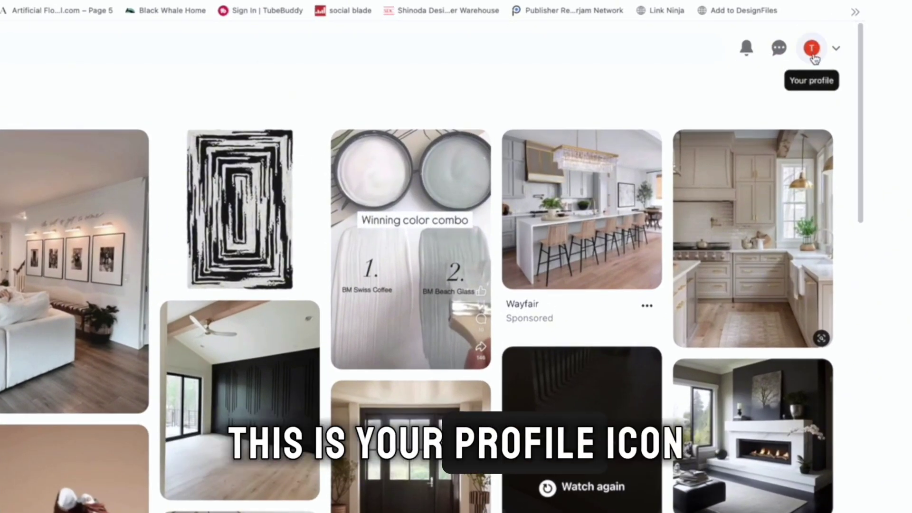
click(813, 50)
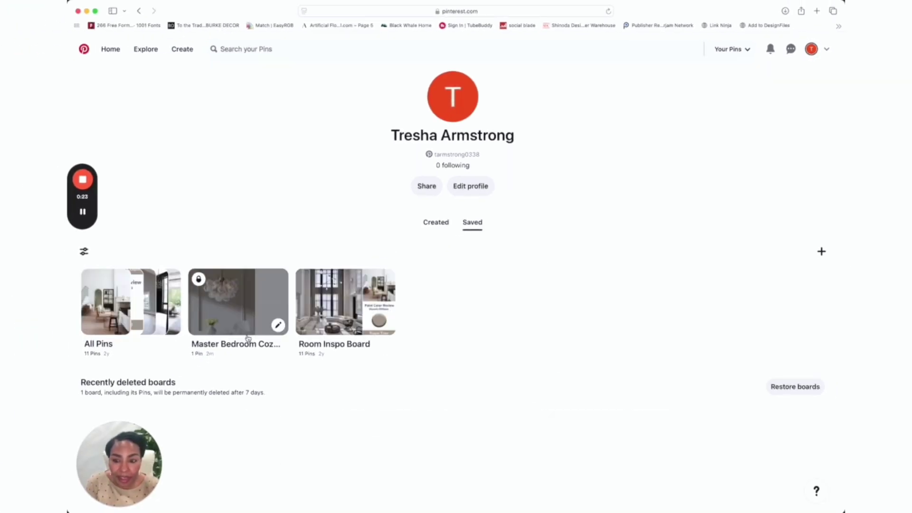
click(238, 308)
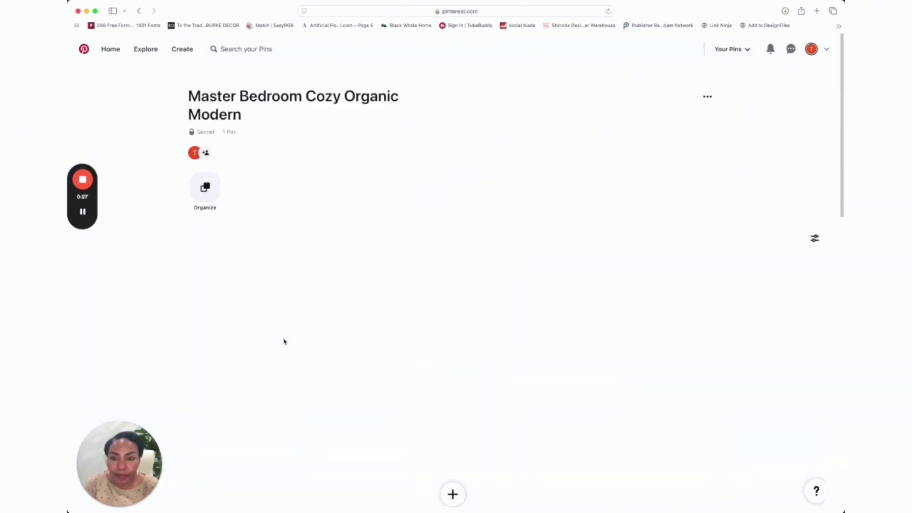
Try to delete the chandelier pin from the master bedroom board.
mouse_move(115, 311)
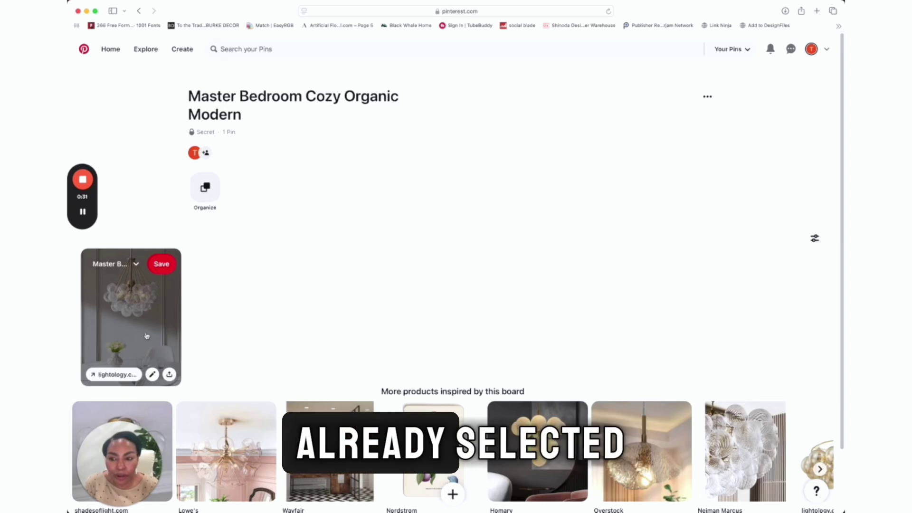
mouse_move(156, 308)
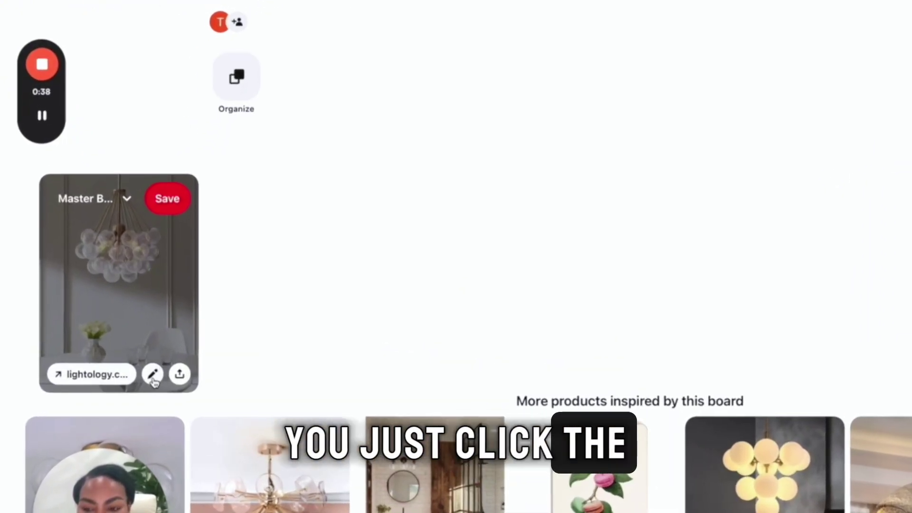
click(152, 375)
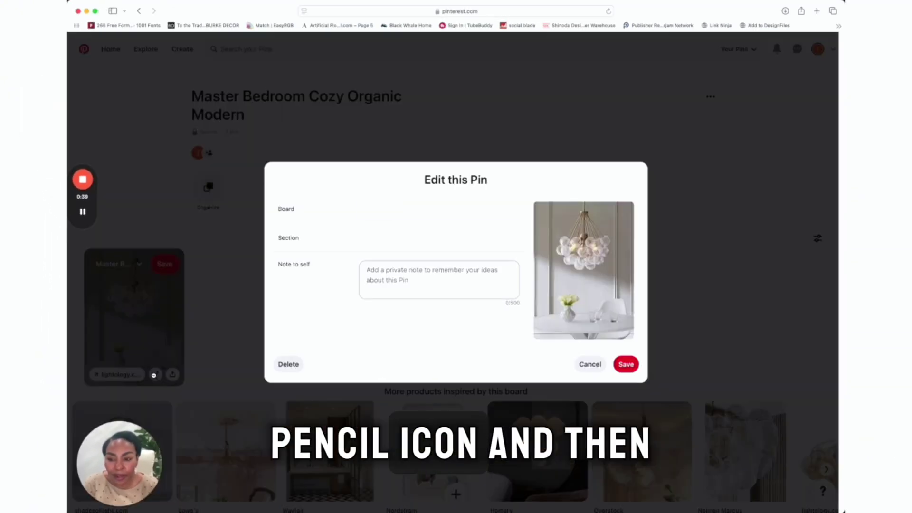
click(289, 364)
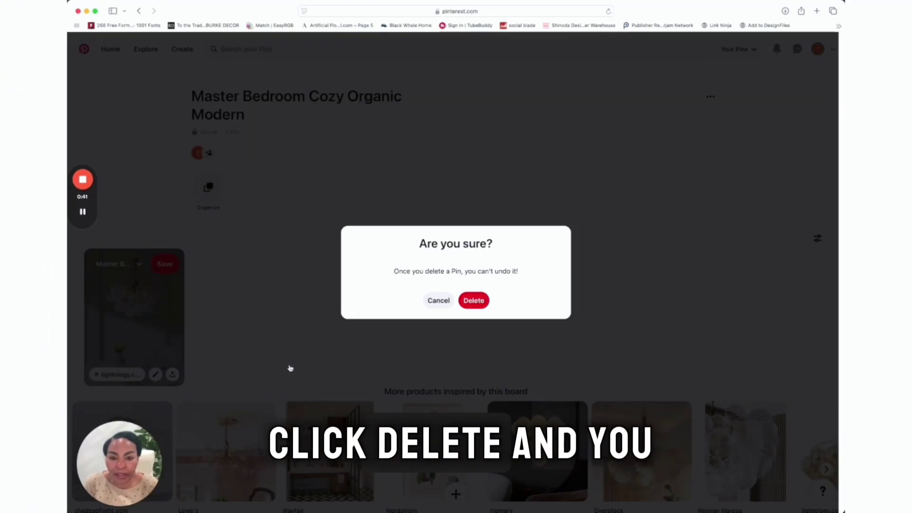
click(477, 304)
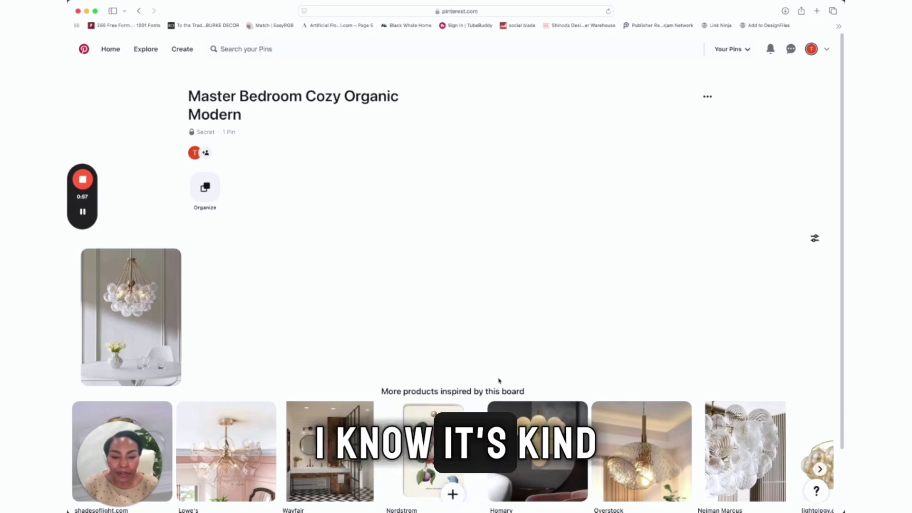
Add a section named "Furniture" to the master bedroom board.
scroll(496, 385, down, 3)
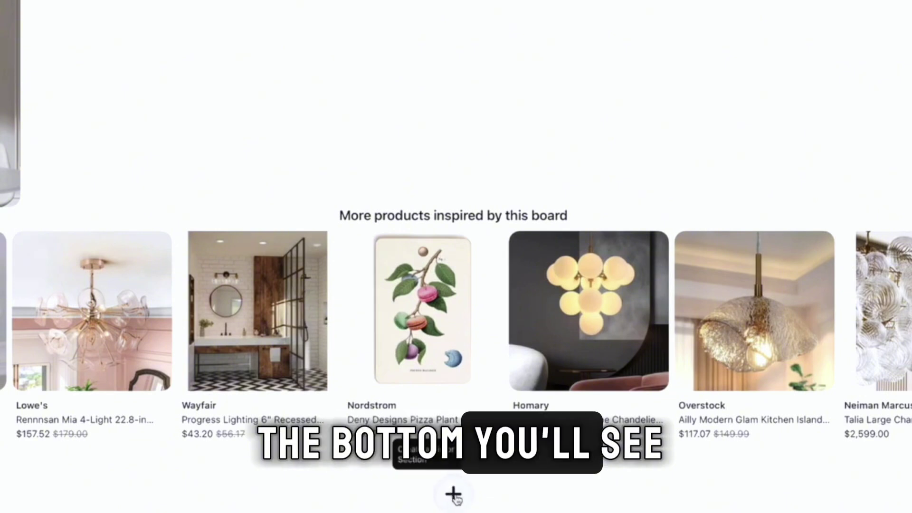
click(455, 495)
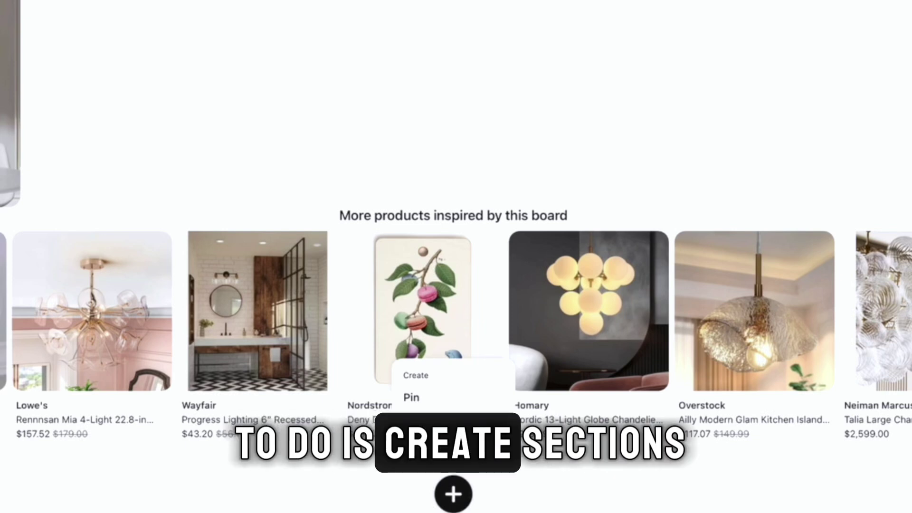
click(448, 456)
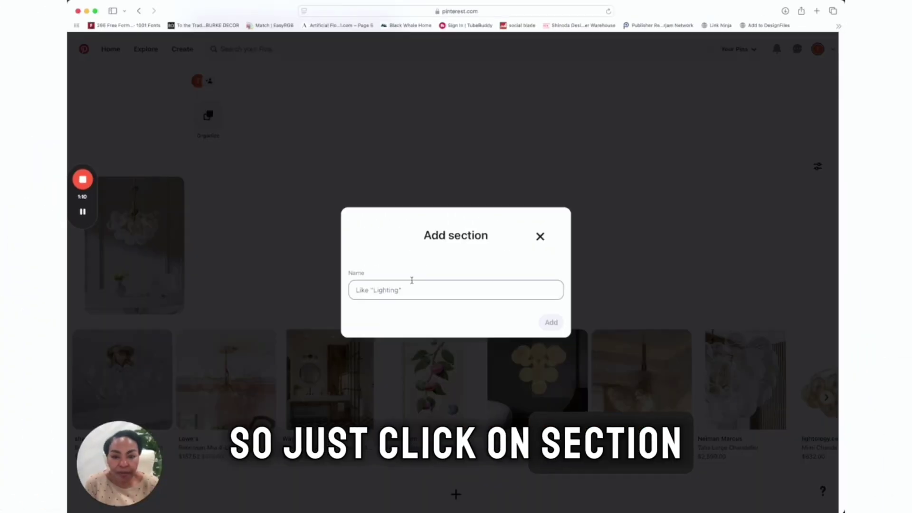
click(375, 292)
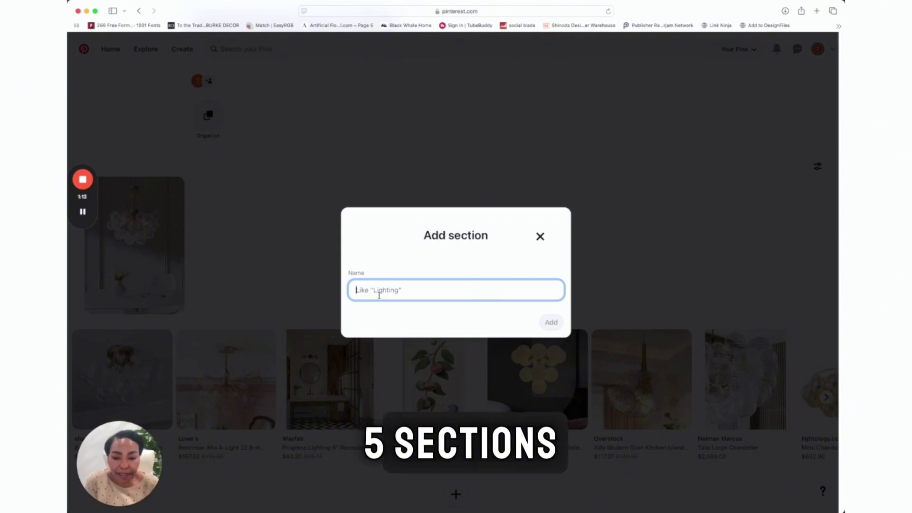
text(F)
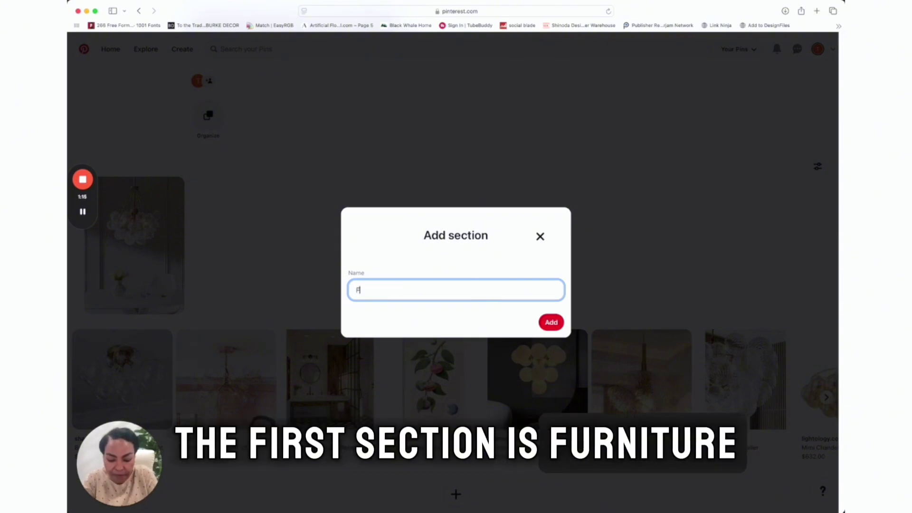
text(urniture)
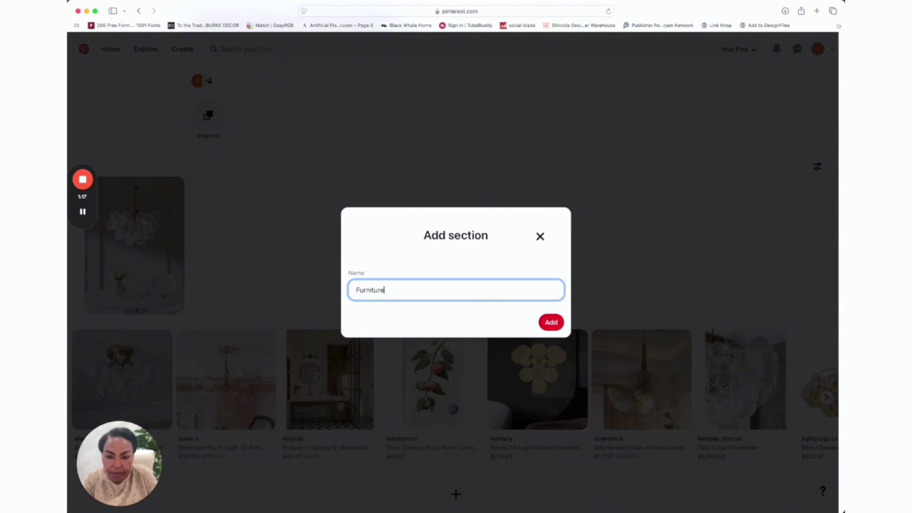
click(552, 323)
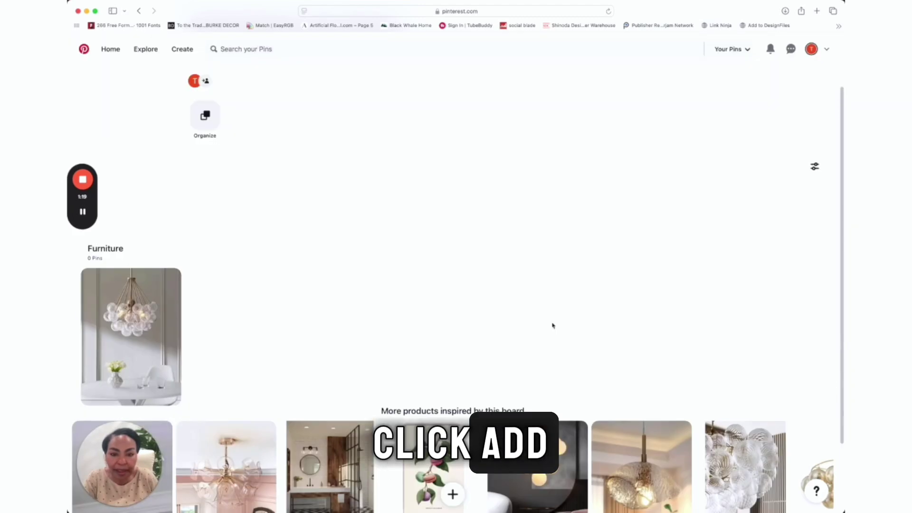
Add a section named "Colors" to the board.
click(453, 493)
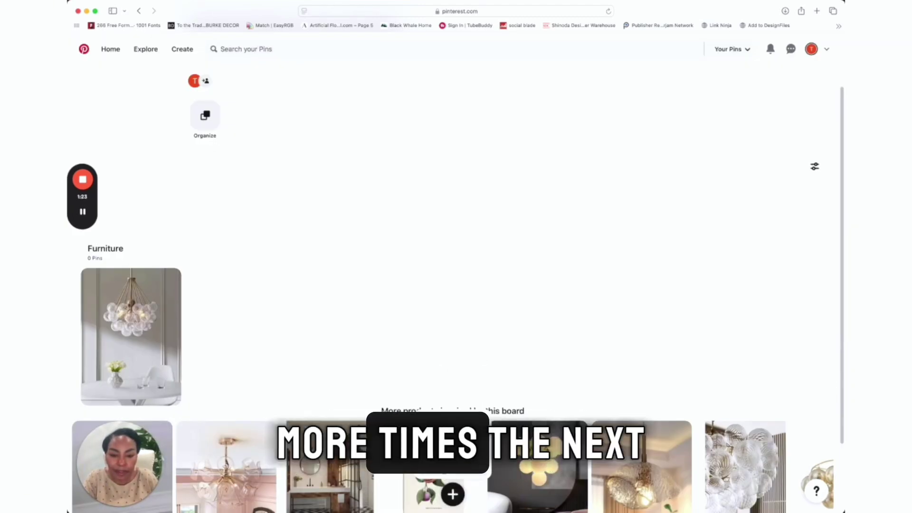
click(433, 468)
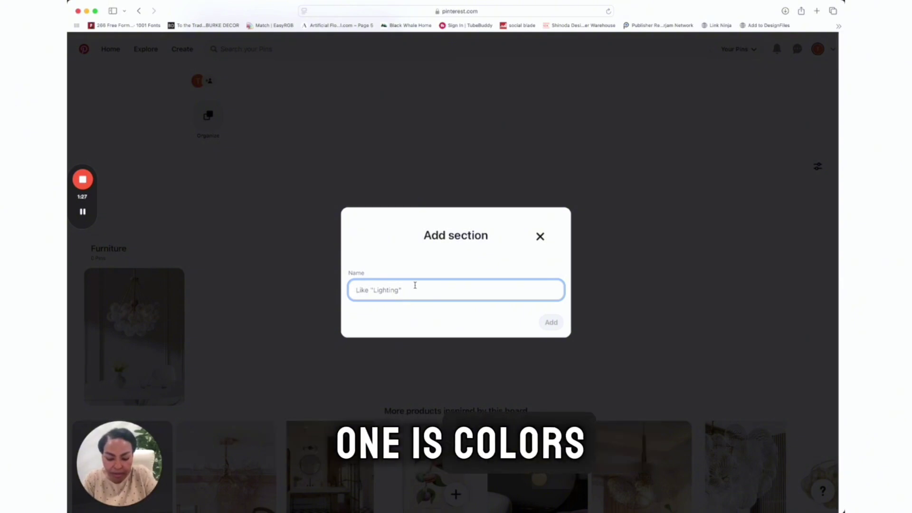
text(Colors)
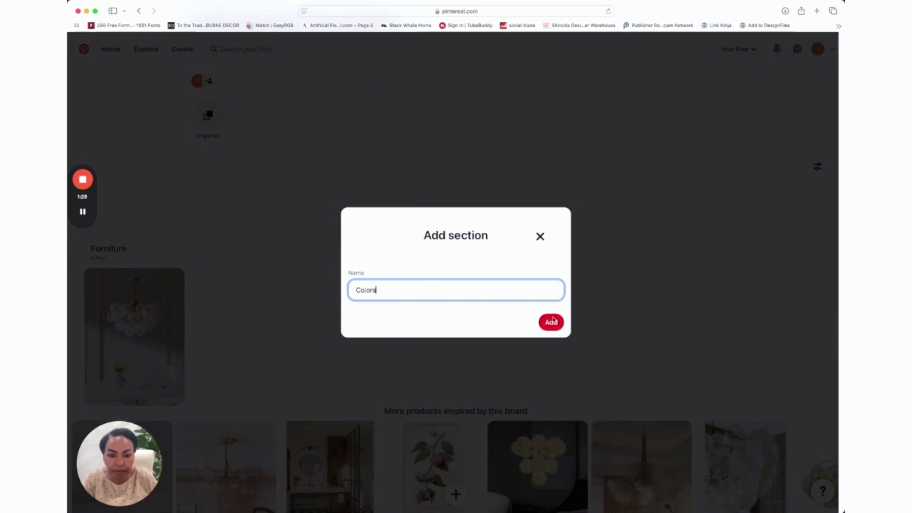
click(551, 322)
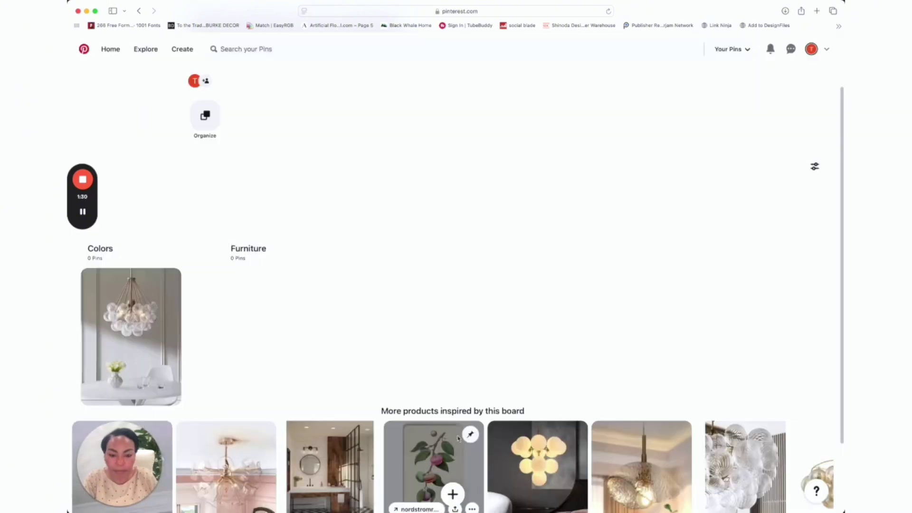
Add a section named "Lighting" to the board.
click(453, 494)
click(447, 473)
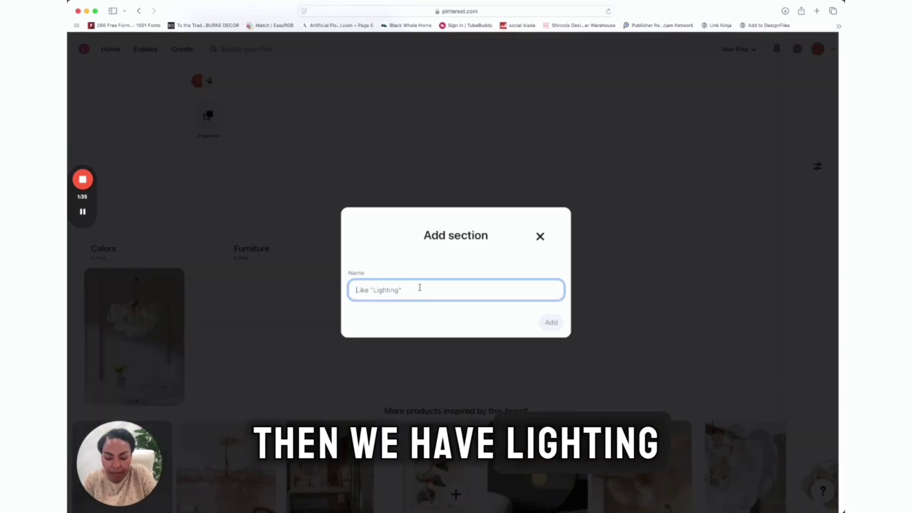
text(Lighting)
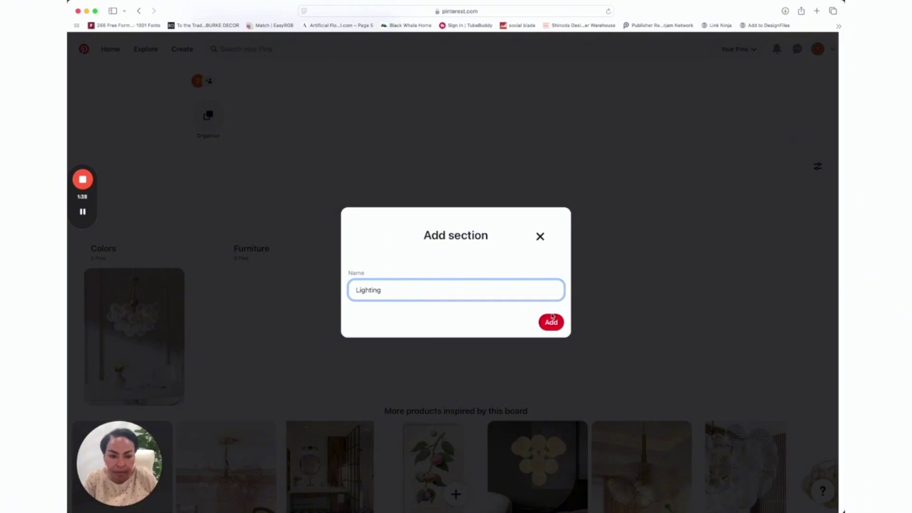
click(551, 321)
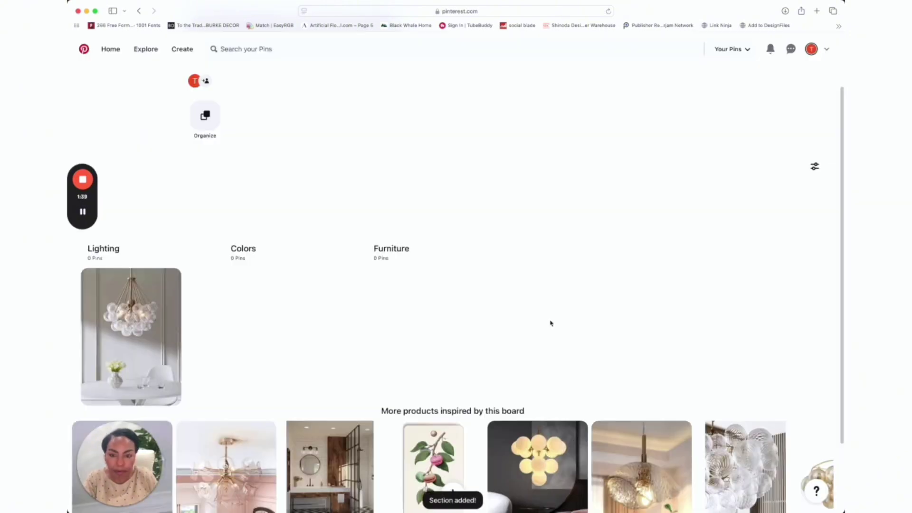
Add a section named "Patterns" to the master bedroom board.
click(452, 494)
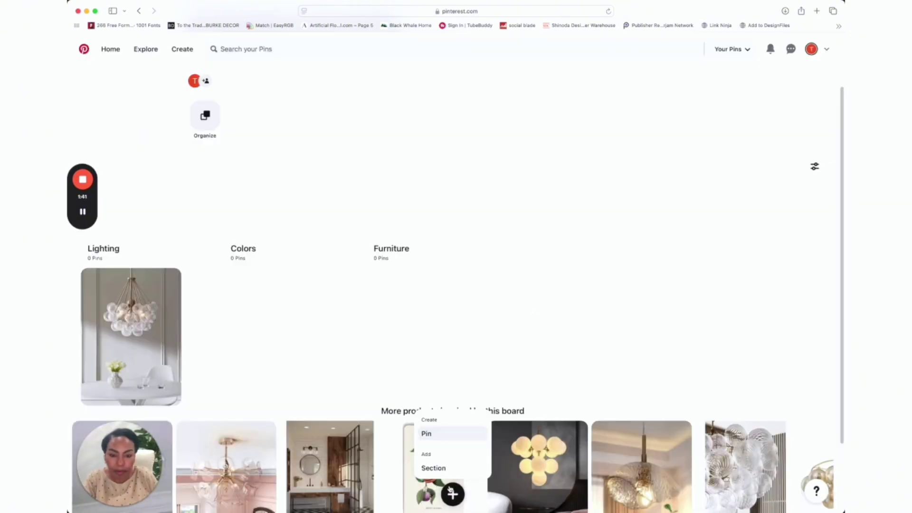
click(433, 468)
click(427, 290)
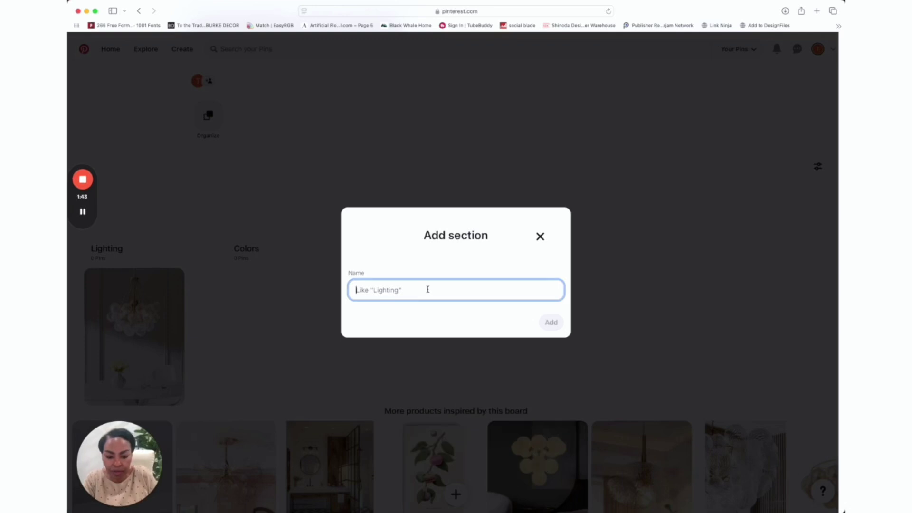
text(P)
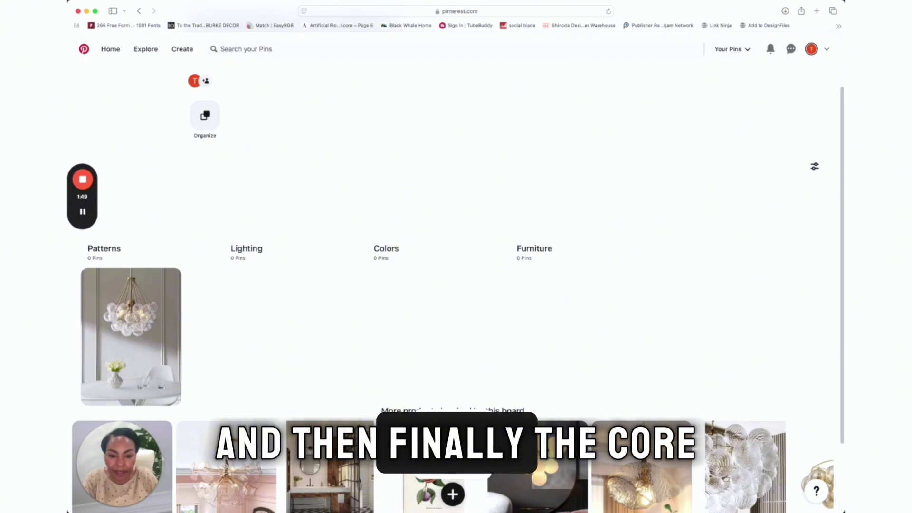
Add a section named "Decor" to the board.
click(440, 461)
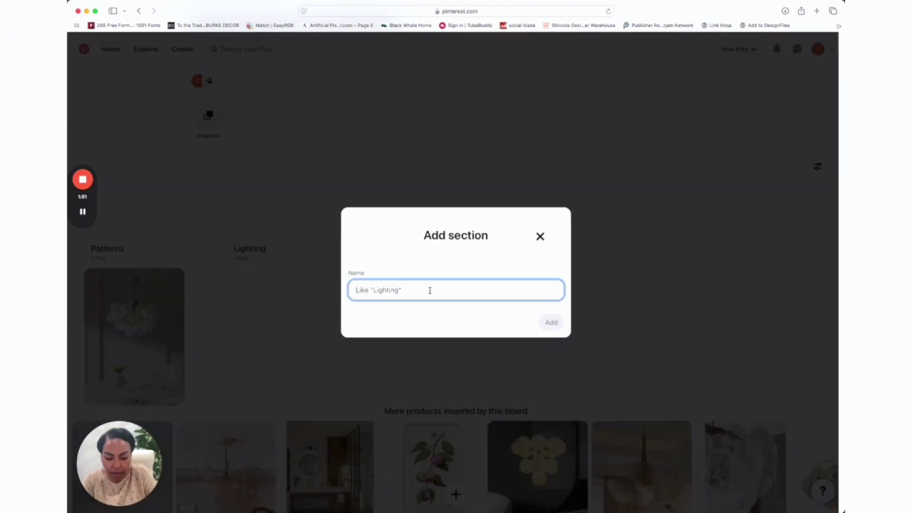
text(Decor)
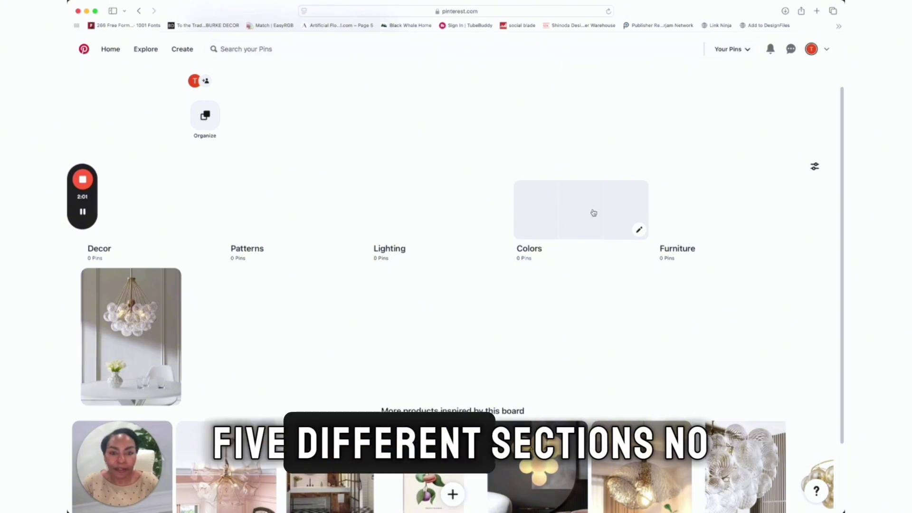
scroll(503, 292, up, 3)
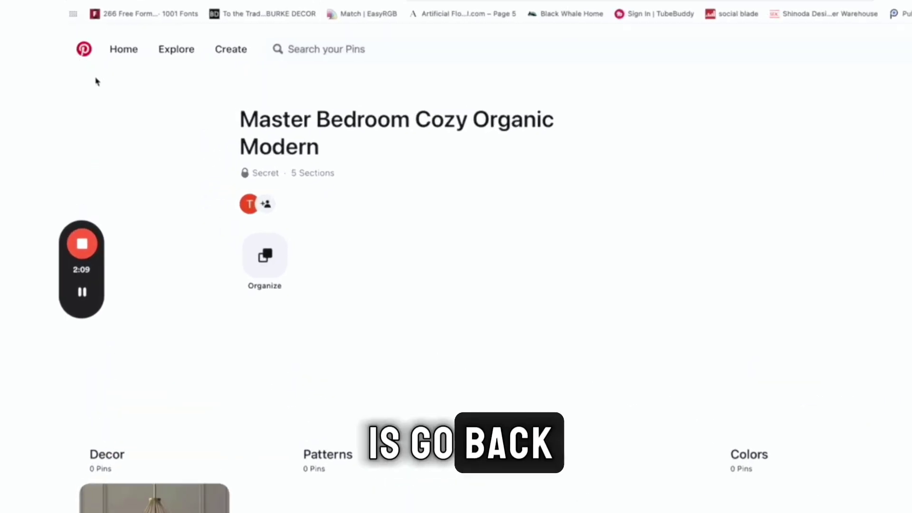
Return to the home feed and search all pins for "master bedroom cozy organic modern".
click(84, 53)
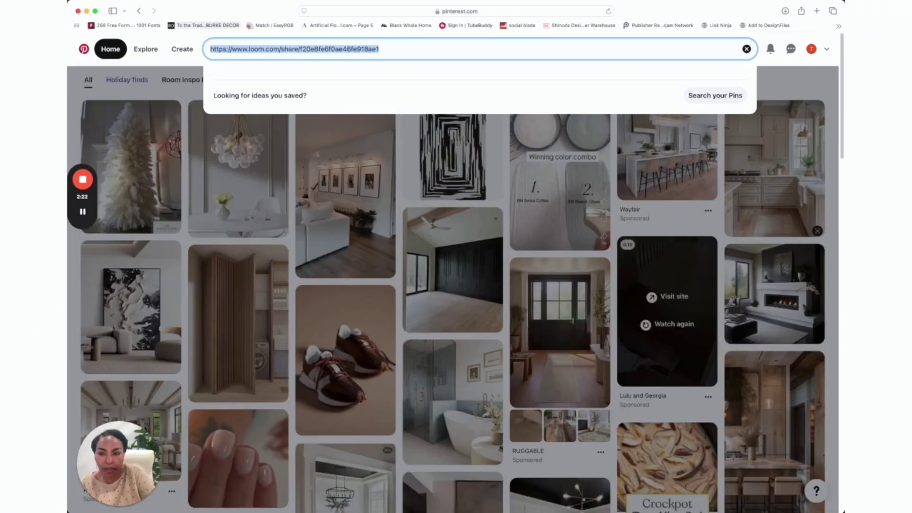
key(BackSpace)
click(195, 42)
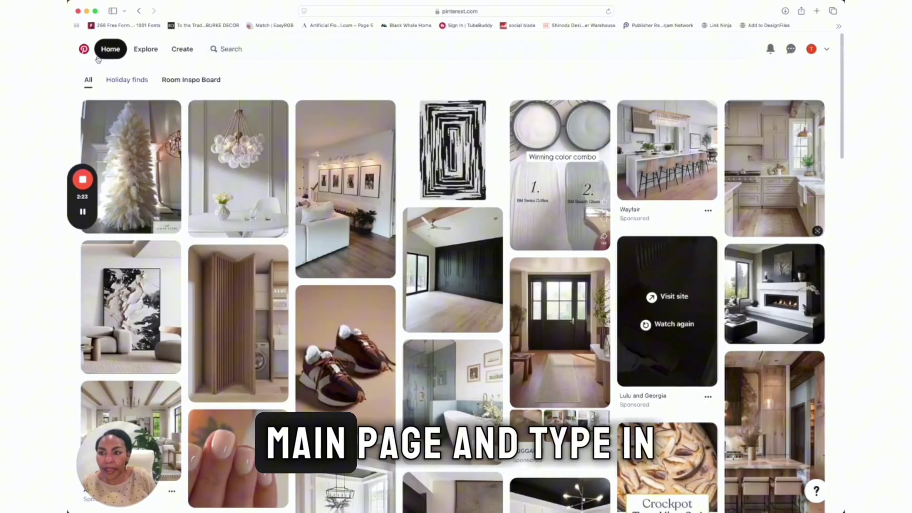
click(246, 50)
text(m)
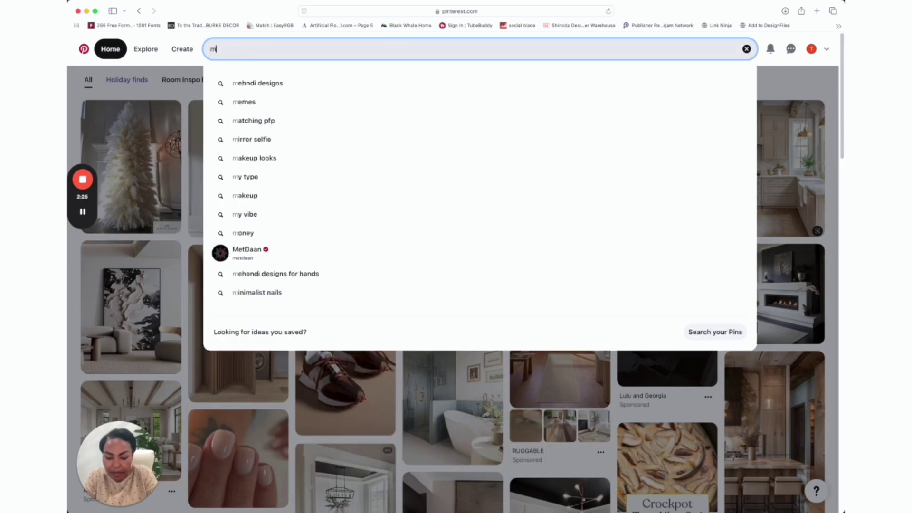
text(aster )
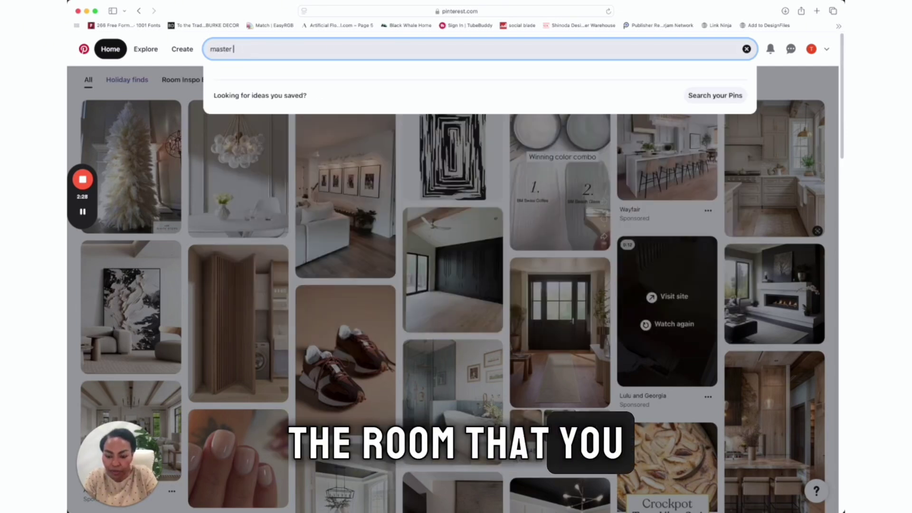
text(bedroo)
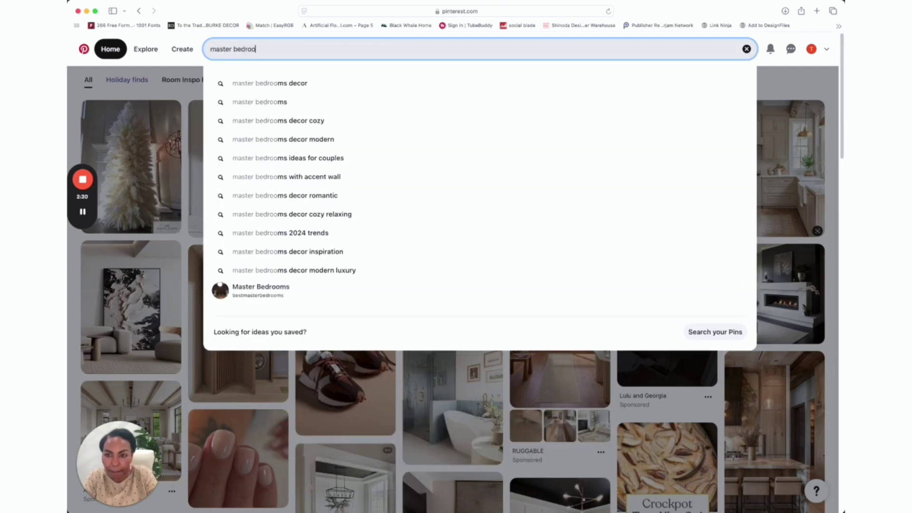
text(m cozy organic modern)
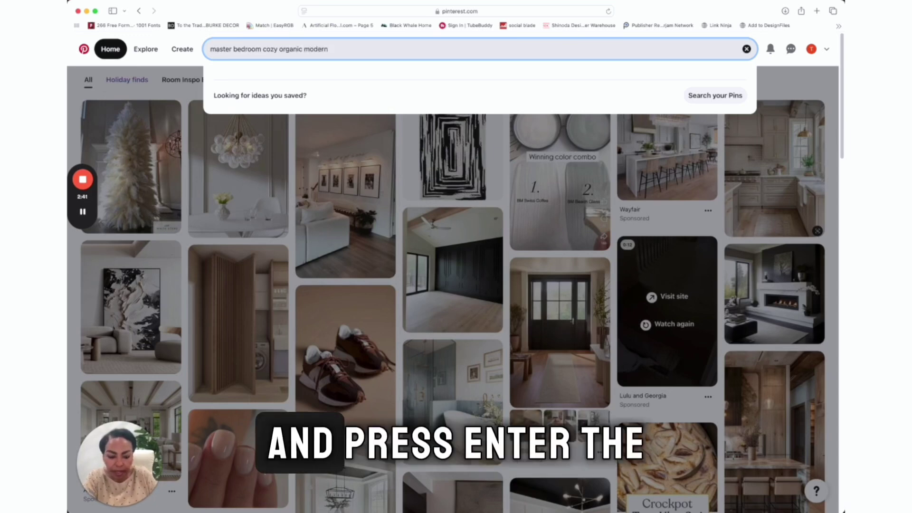
key(Return)
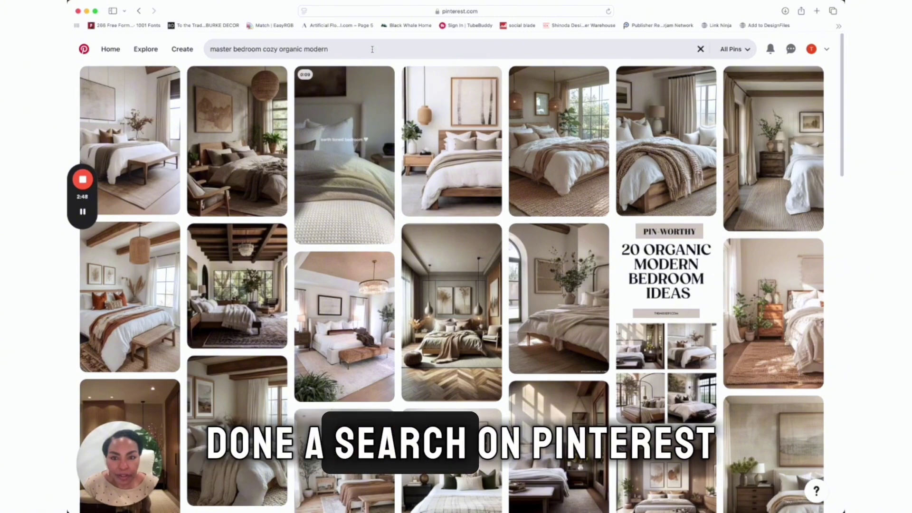
Save the bedroom pin with the dark wood dresser and large landscape painting to the Master Bedroom Cozy Organic Modern board.
scroll(404, 81, down, 3)
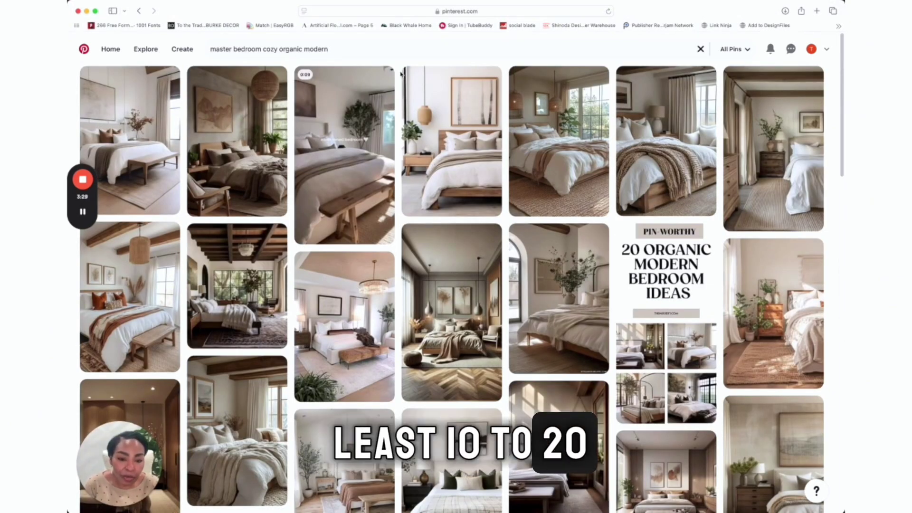
scroll(399, 85, down, 2)
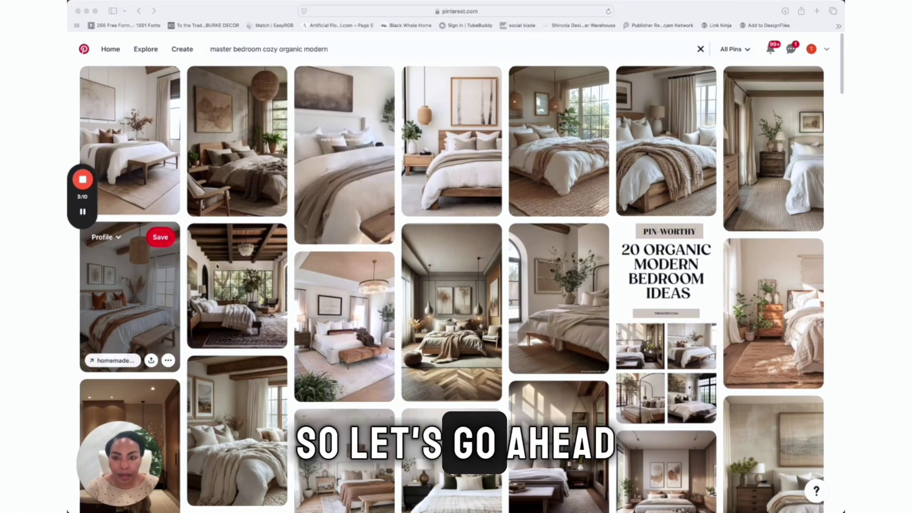
scroll(398, 284, down, 5)
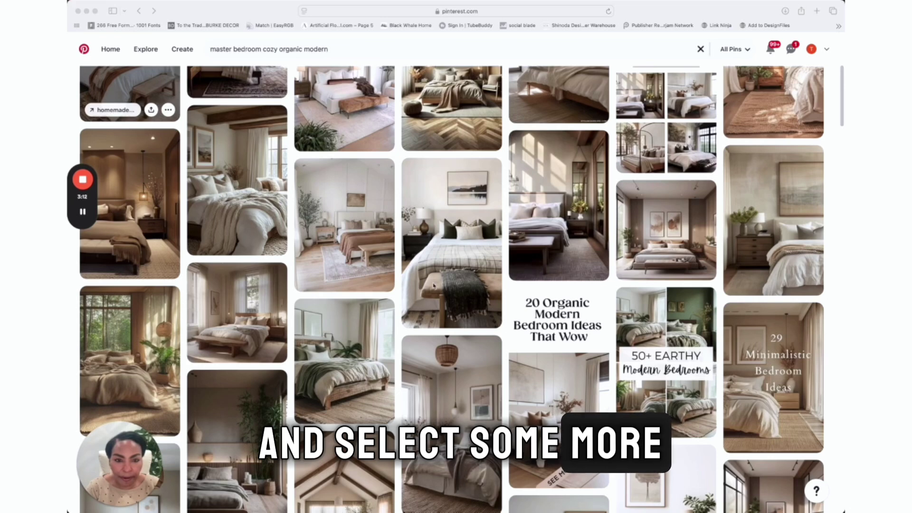
click(585, 145)
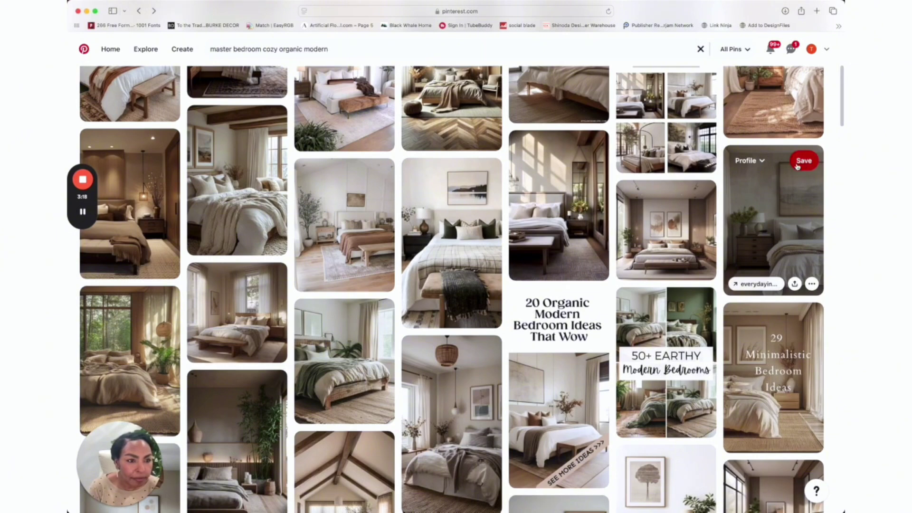
click(762, 161)
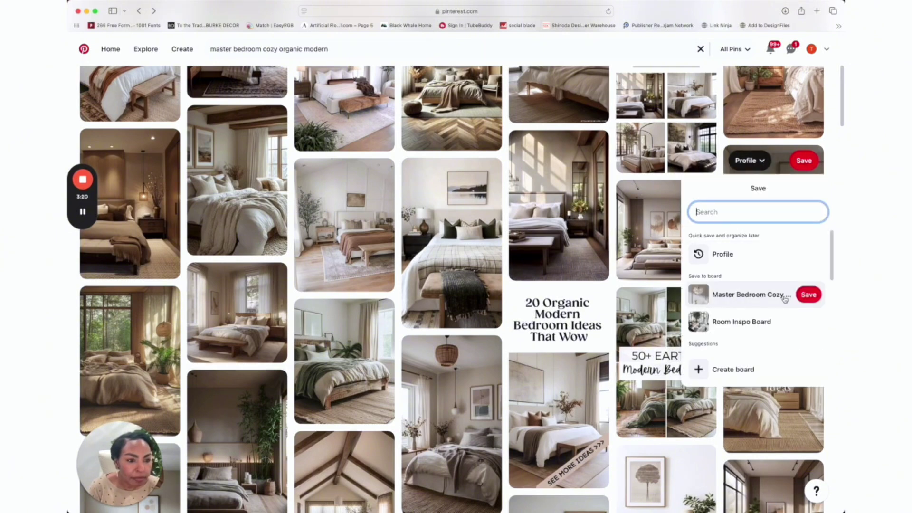
click(809, 294)
Open the "Serene Earth Tone Bedroom" pin and look up products similar to its woven pendant lamp.
scroll(564, 249, down, 3)
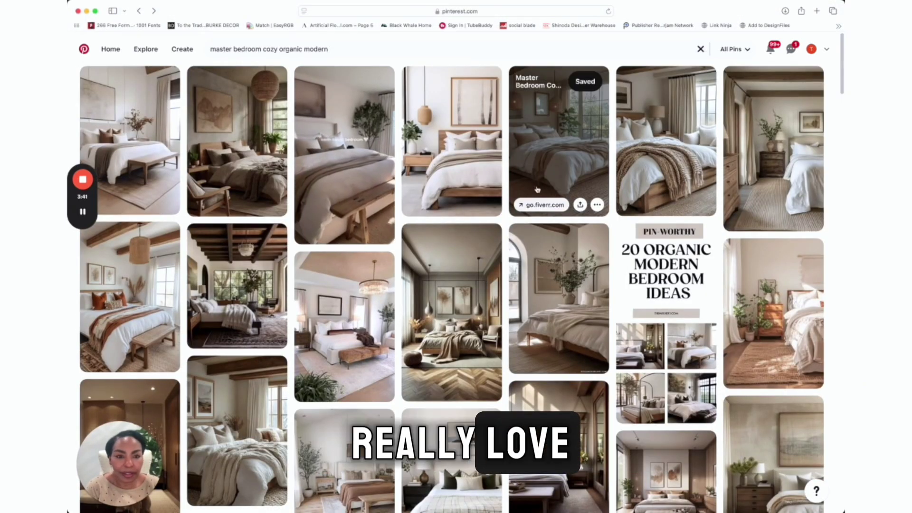
click(558, 154)
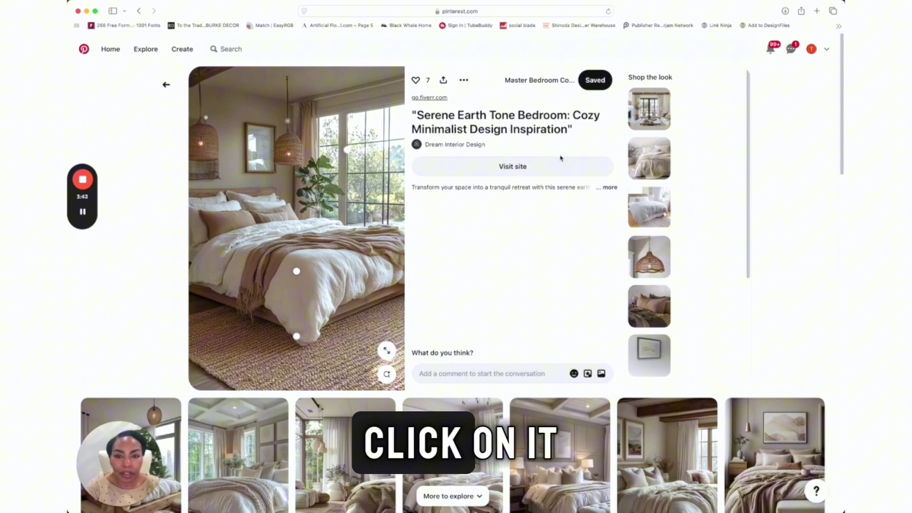
click(288, 122)
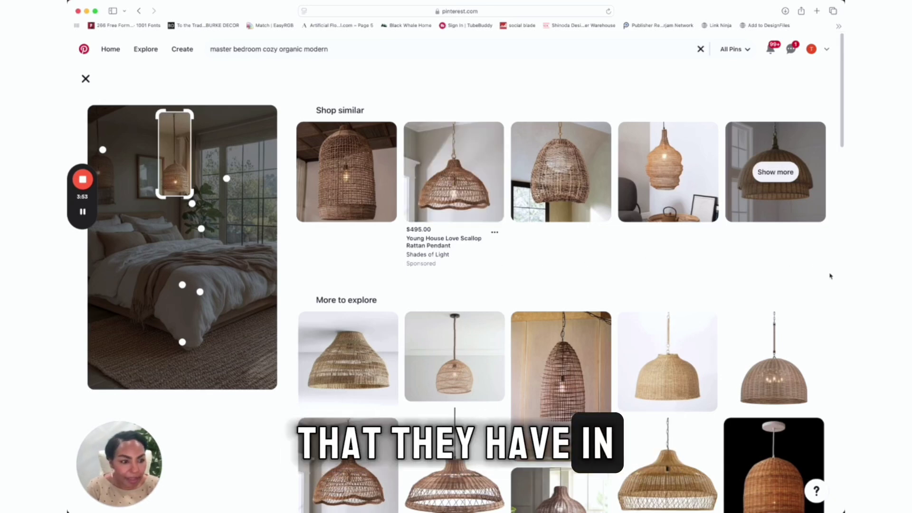
Save the dark bell-shaped rattan pendant from the similar lamps to the Master Bedroom Cozy Organic Modern board.
scroll(831, 276, down, 5)
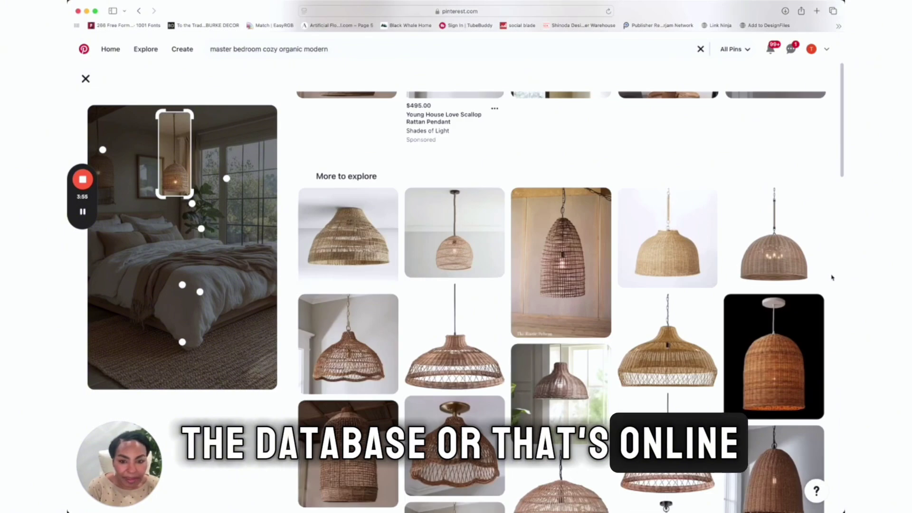
scroll(832, 278, down, 5)
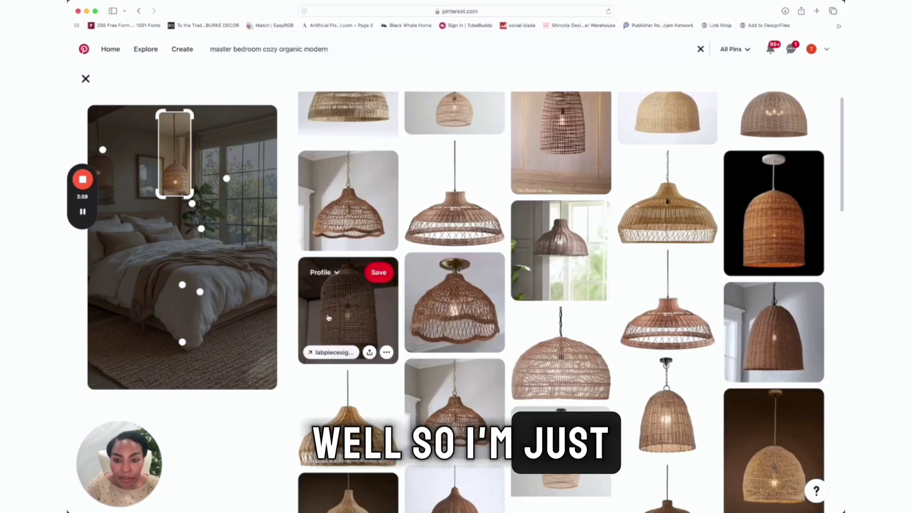
scroll(373, 283, up, 5)
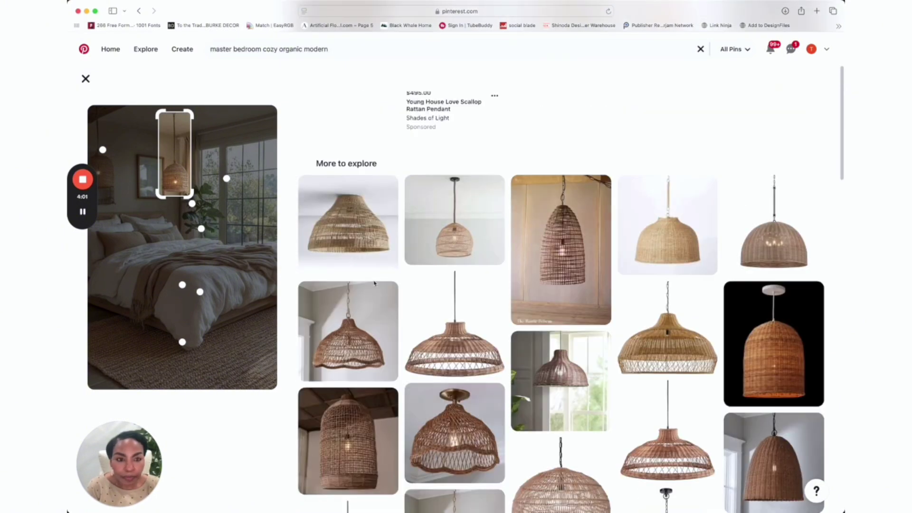
scroll(618, 261, down, 5)
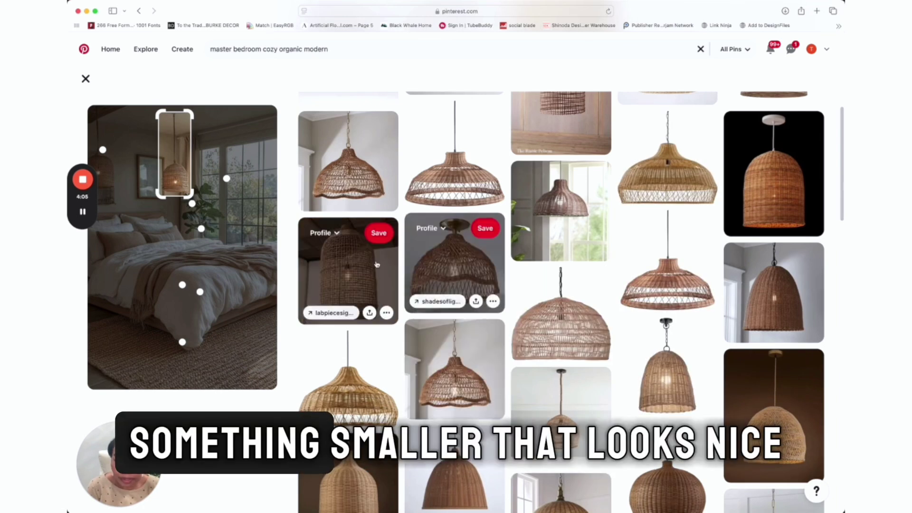
click(338, 234)
click(356, 375)
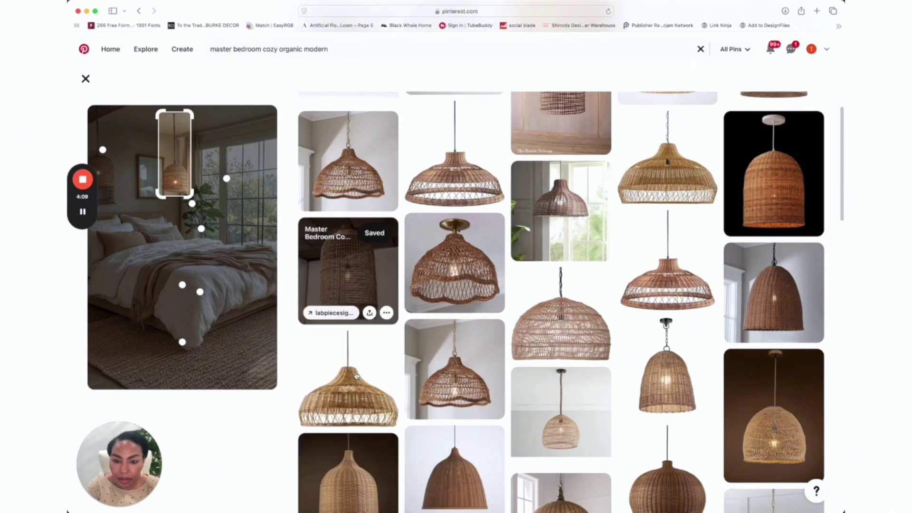
Save the Rejuvenation woven dome pendant on the grey background to the Master Bedroom Cozy Organic Modern board.
scroll(591, 306, down, 3)
scroll(590, 306, down, 6)
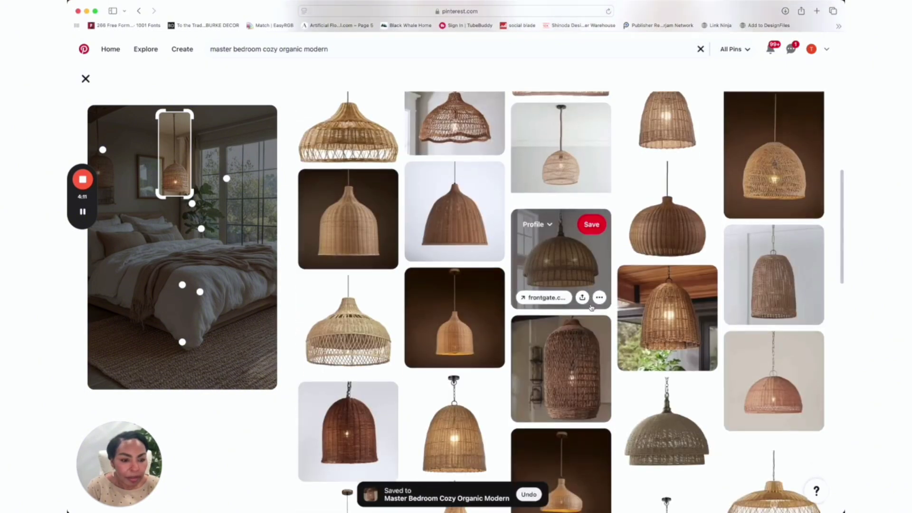
scroll(596, 340, down, 6)
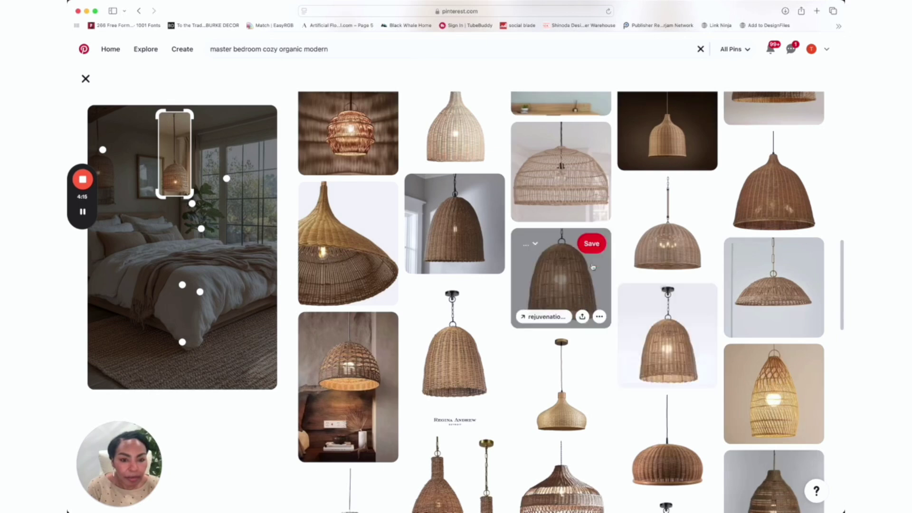
click(537, 243)
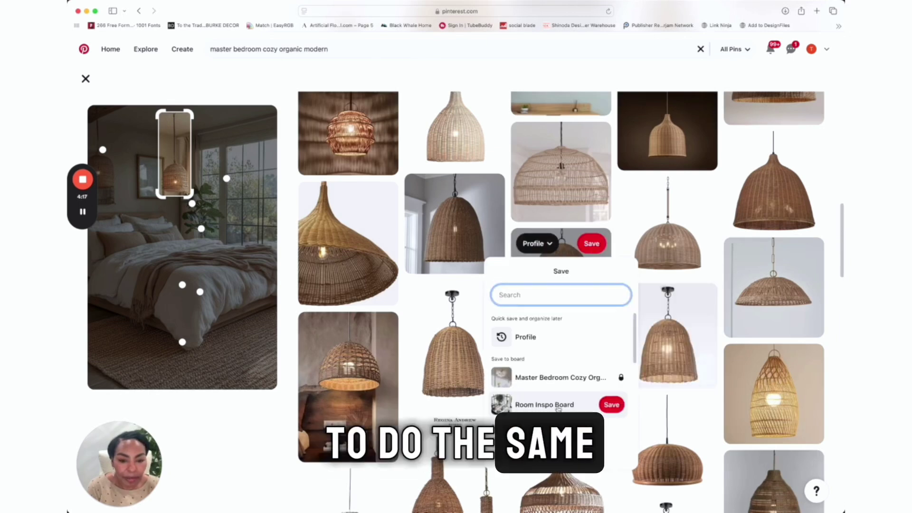
click(612, 378)
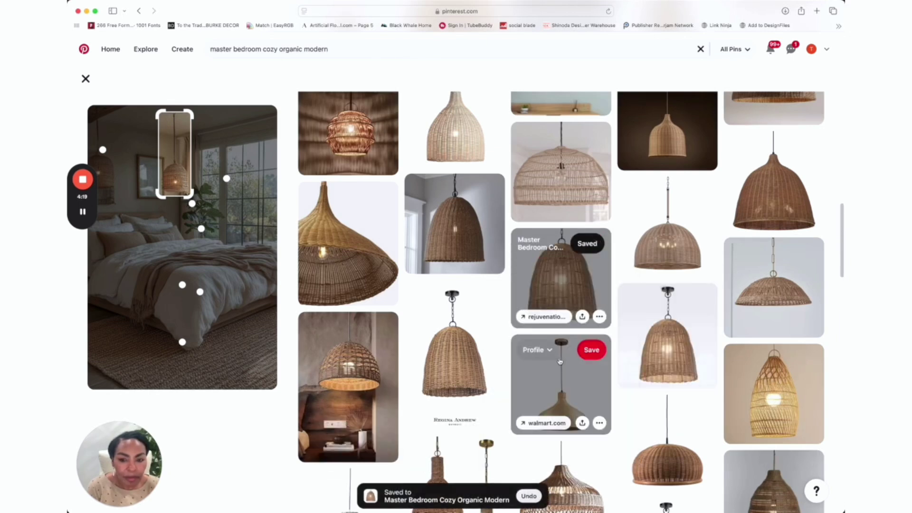
Browse the remaining similar pendants, then close the lamp search and return to the bedroom search results.
scroll(578, 355, down, 5)
scroll(579, 355, down, 6)
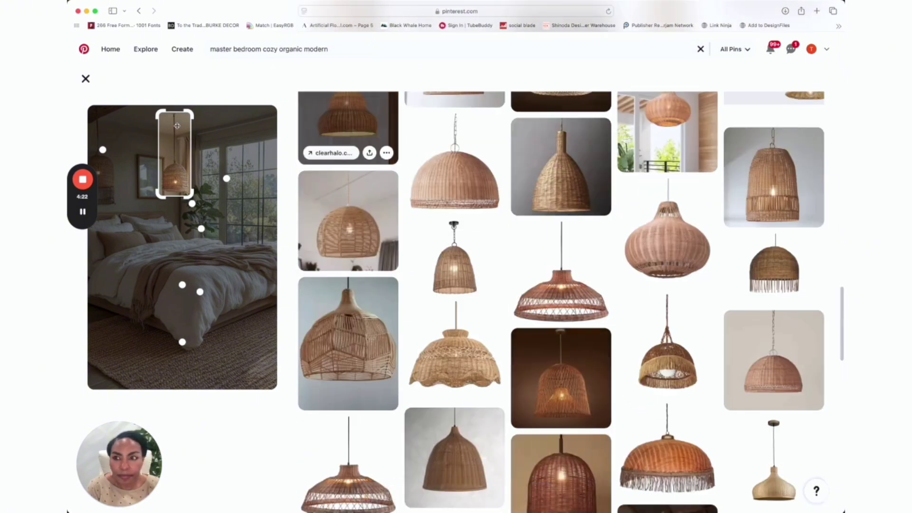
click(85, 78)
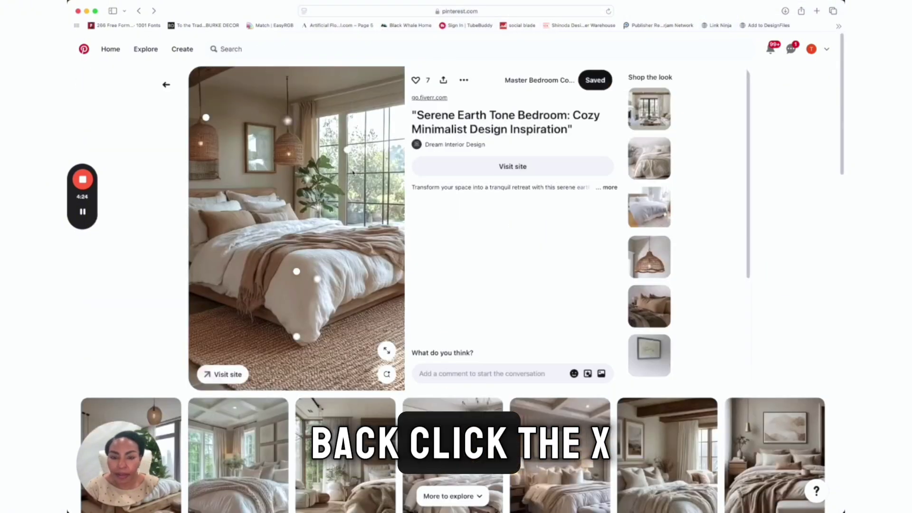
click(166, 84)
Open the "21 Modern Bedroom Ideas for Stunning Interiors" pin and start an image search on its bed area.
scroll(455, 269, down, 5)
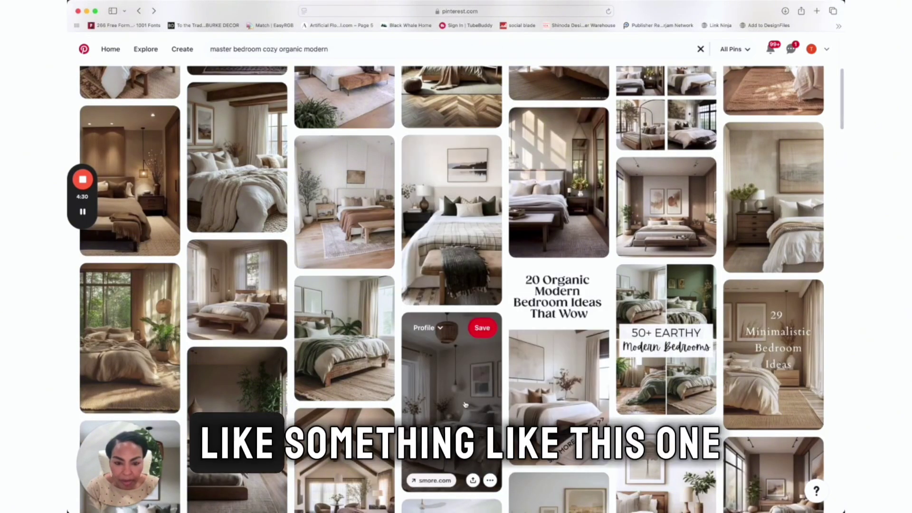
click(469, 396)
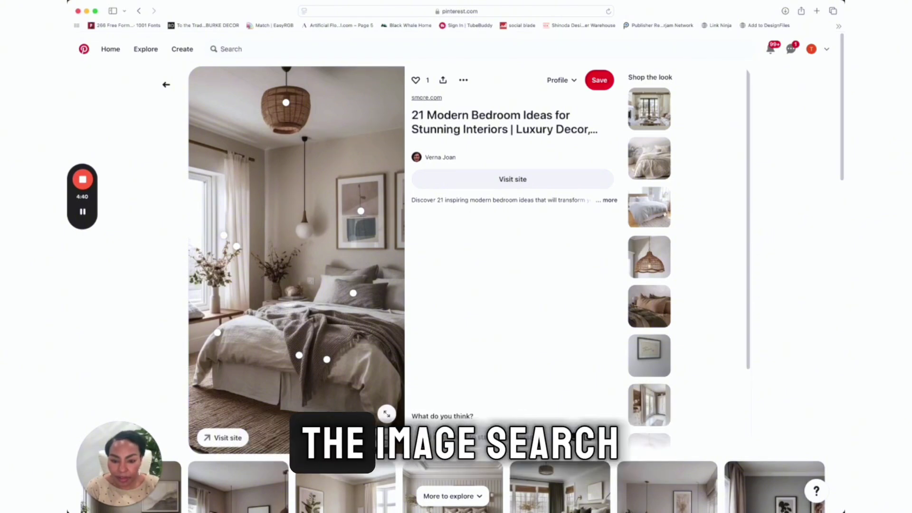
click(387, 413)
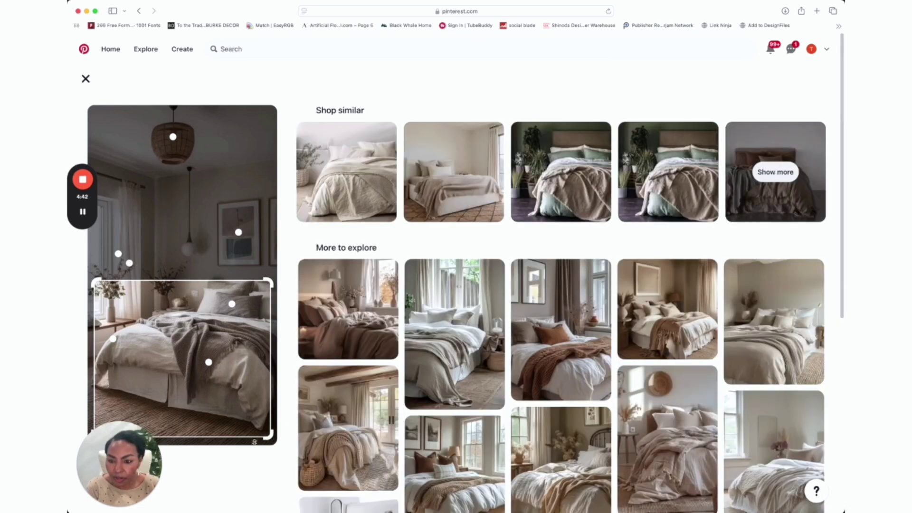
Narrow the image search area to the small white globe pendant hanging beside the bed.
drag(271, 437, 248, 350)
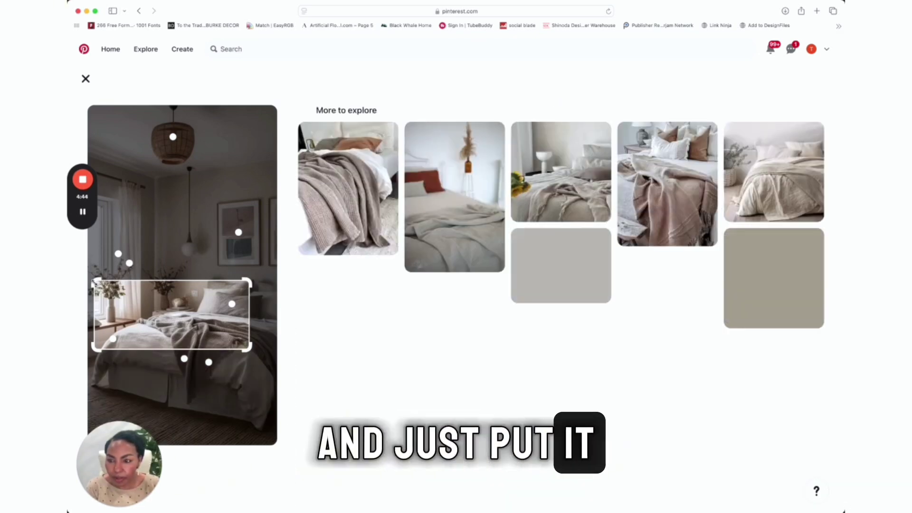
drag(92, 280, 180, 157)
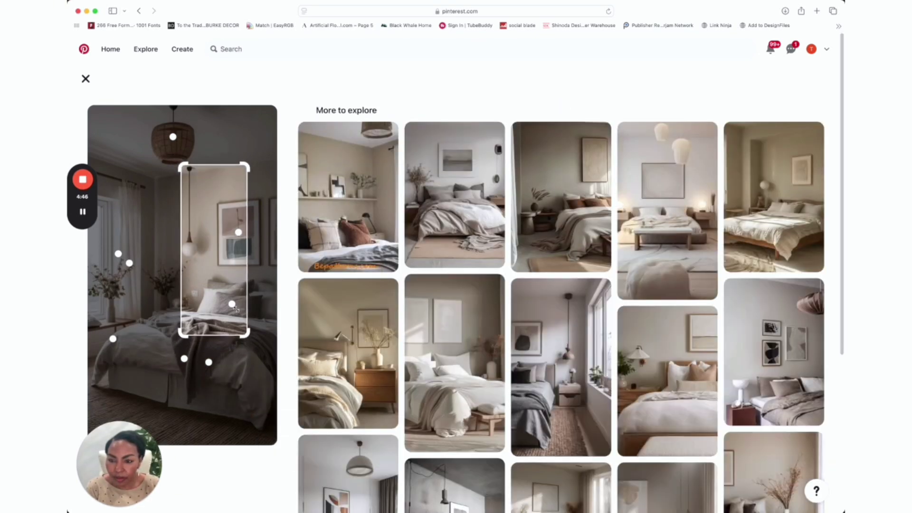
drag(247, 335, 182, 262)
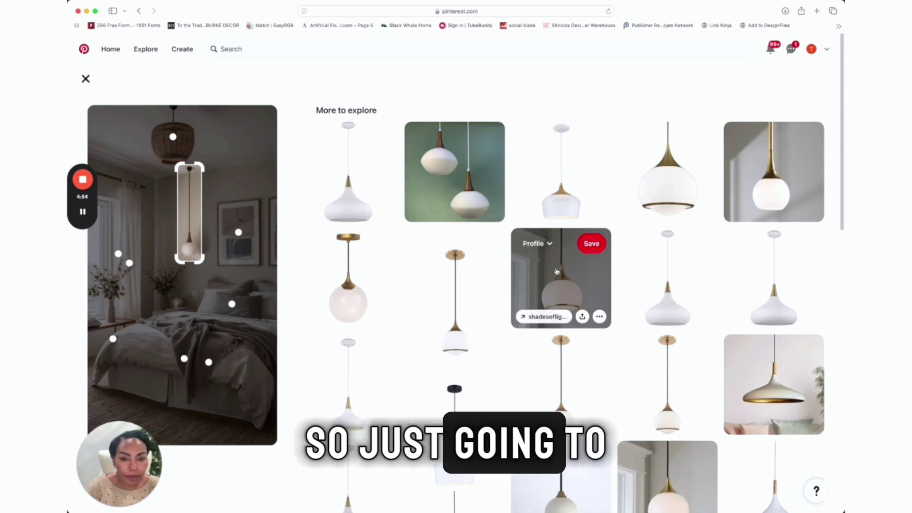
Save the round frosted globe pendant with the short brass stem to the Master Bedroom Cozy Organic Modern board.
scroll(475, 285, down, 3)
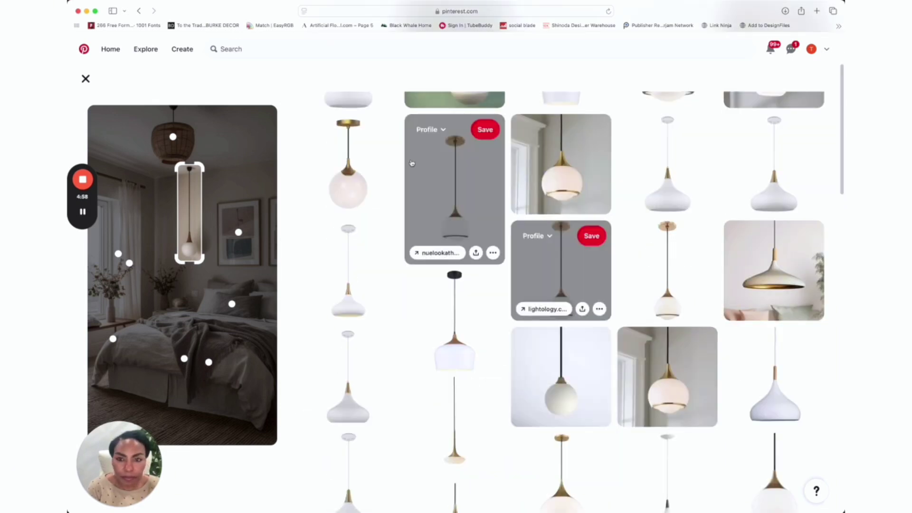
click(339, 132)
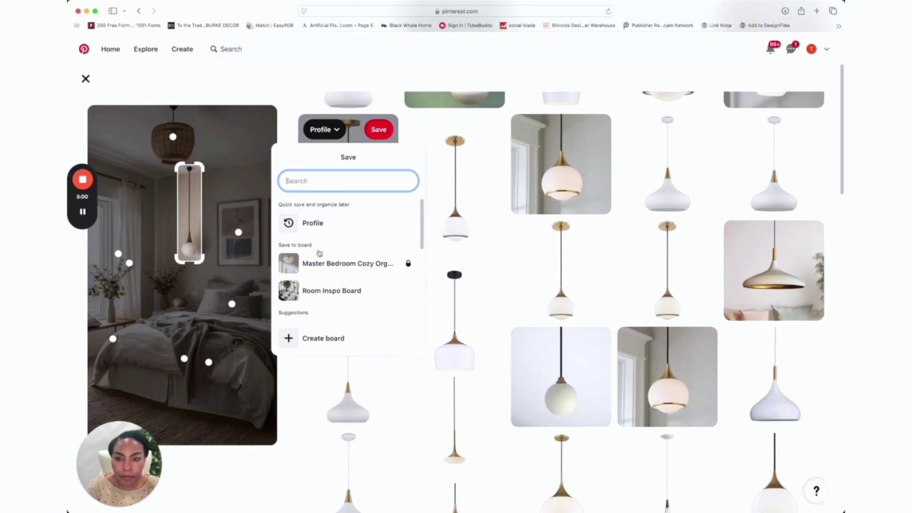
click(399, 264)
Save the glowing globe pendant with the brass stem on the grey background to the Master Bedroom Cozy Organic Modern board.
scroll(525, 252, down, 3)
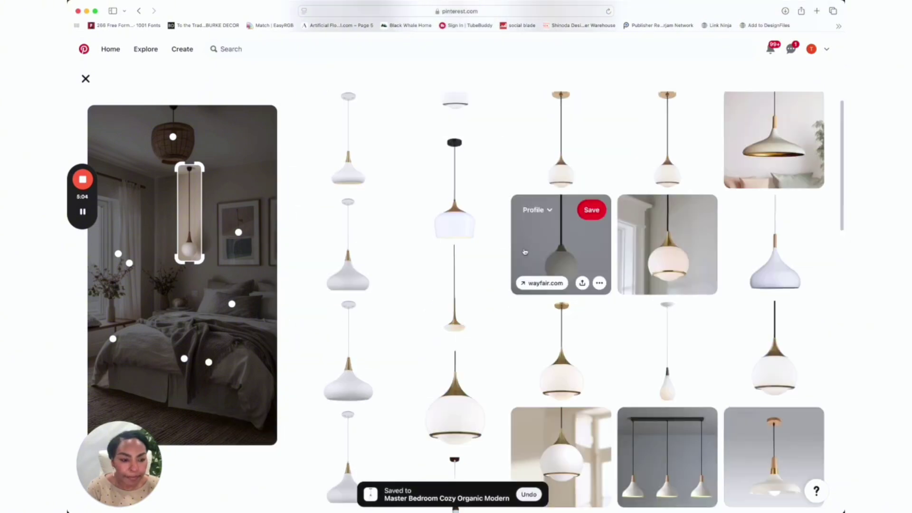
scroll(528, 252, down, 10)
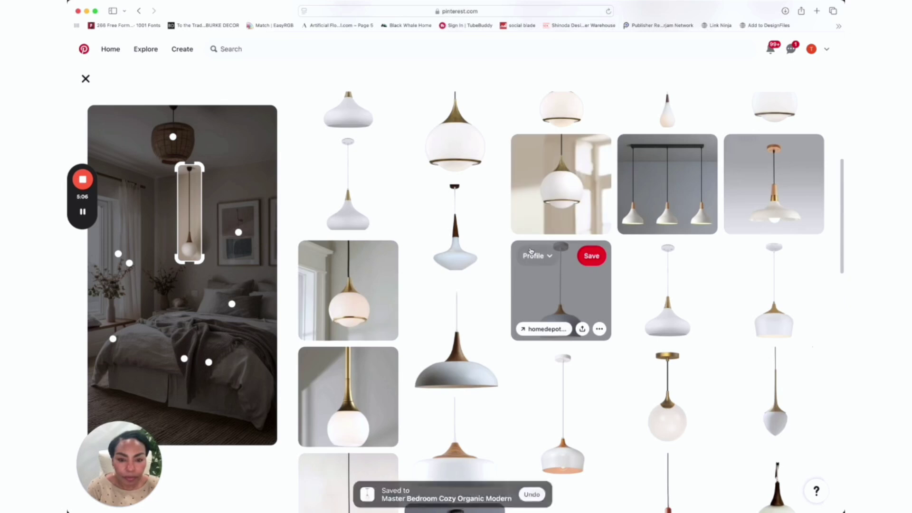
click(336, 236)
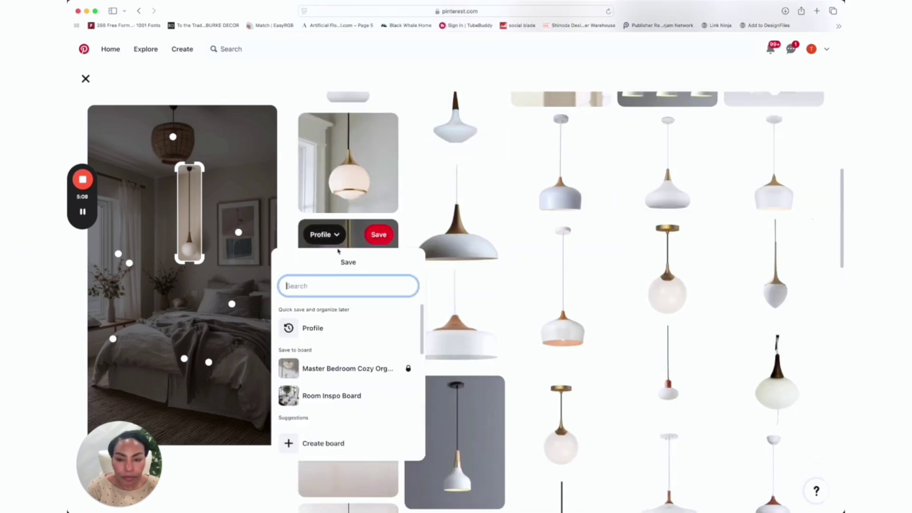
click(343, 373)
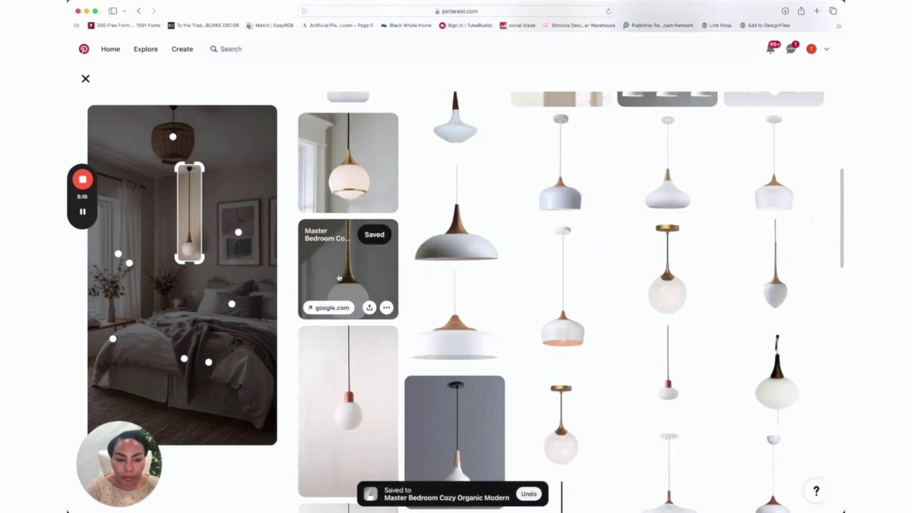
Save the Room & Board white pendant with the dark wood neck to the Master Bedroom Cozy Organic Modern board, then return to the bedroom search results.
scroll(460, 266, down, 3)
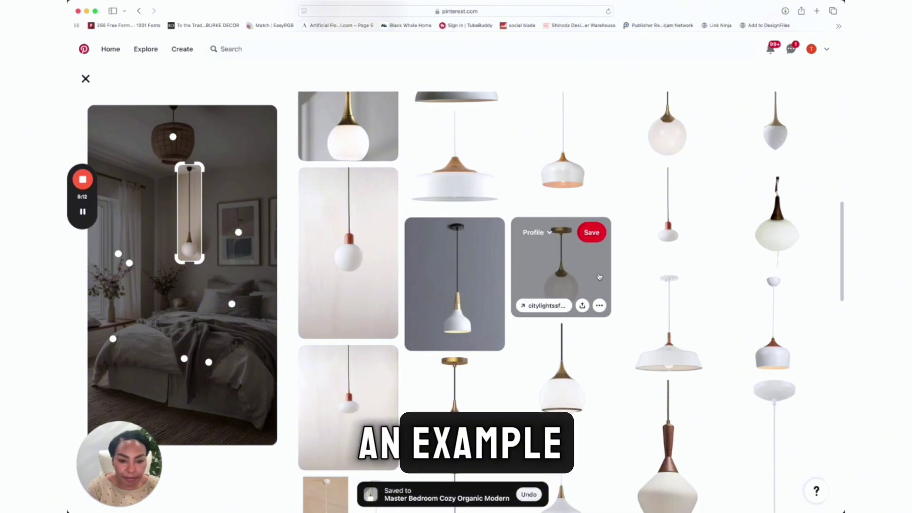
scroll(600, 277, down, 5)
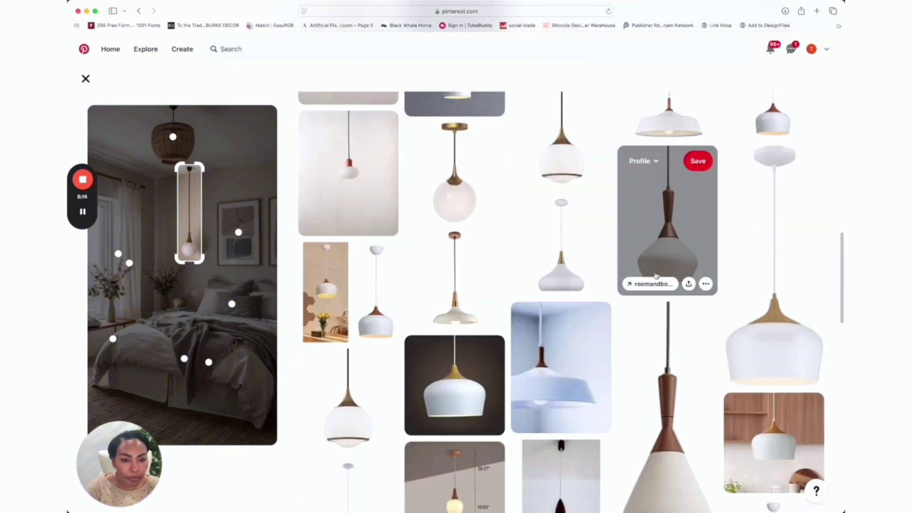
click(657, 162)
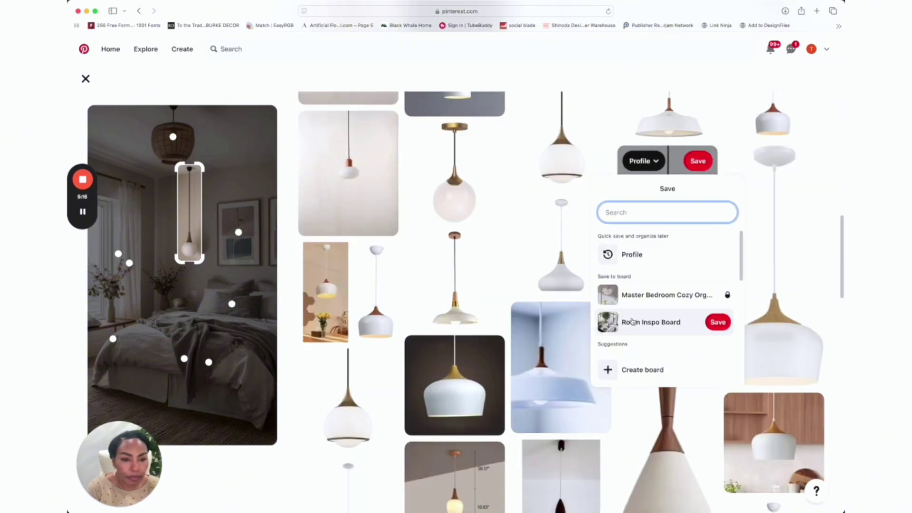
click(718, 296)
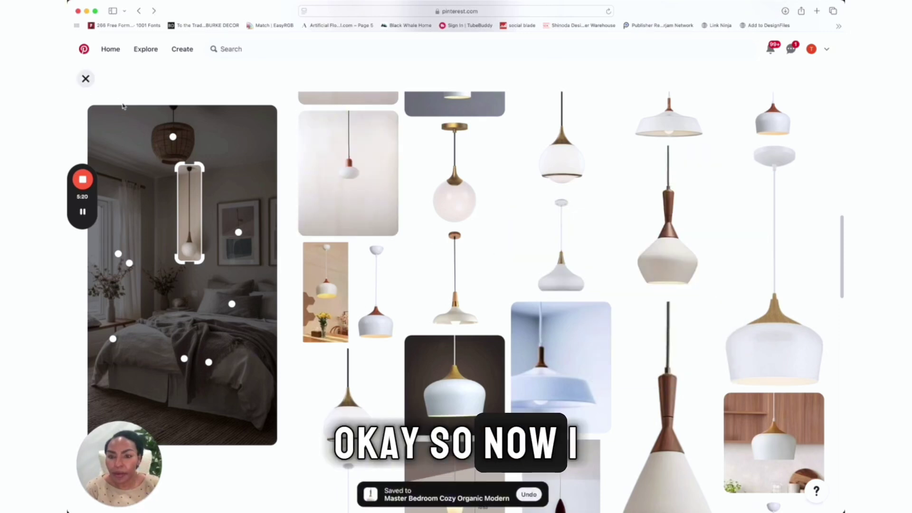
click(86, 79)
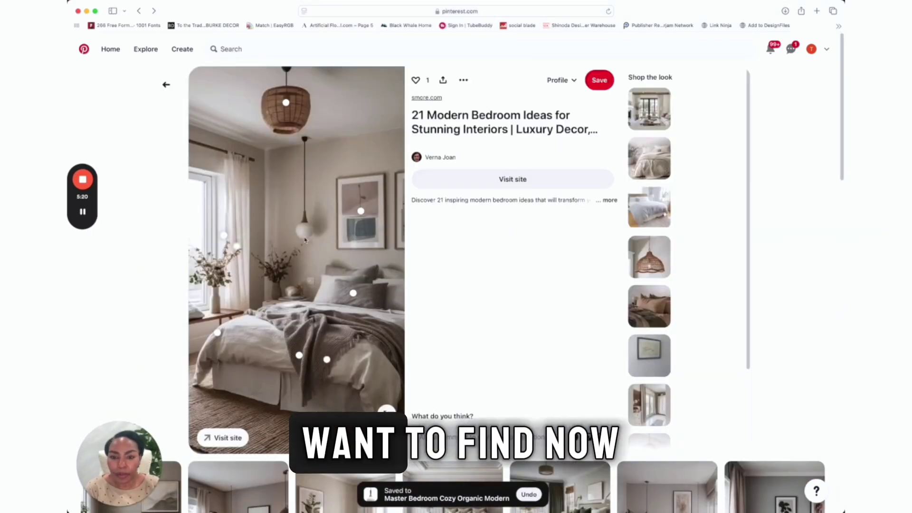
click(166, 87)
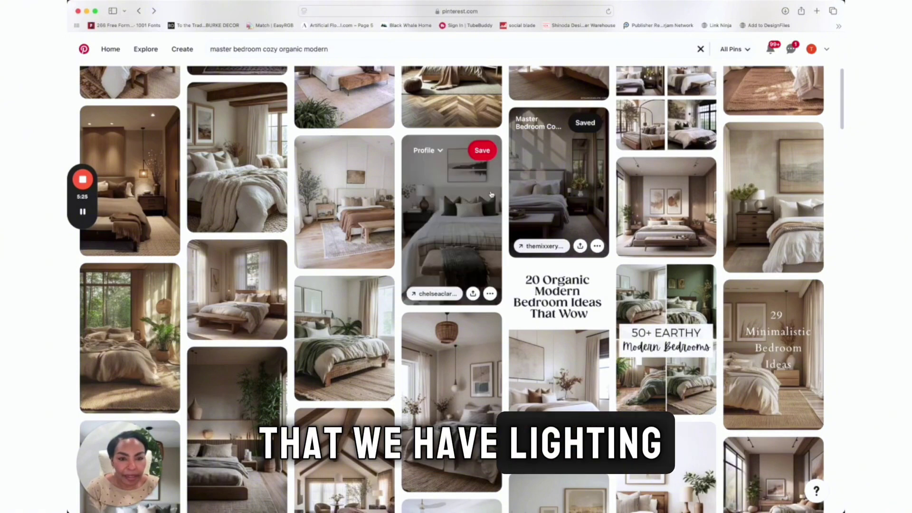
Open the "20 Organic Modern Bedroom Ideas That Wow" pin and run an image search on the wooden bench at the foot of the bed.
scroll(496, 187, up, 3)
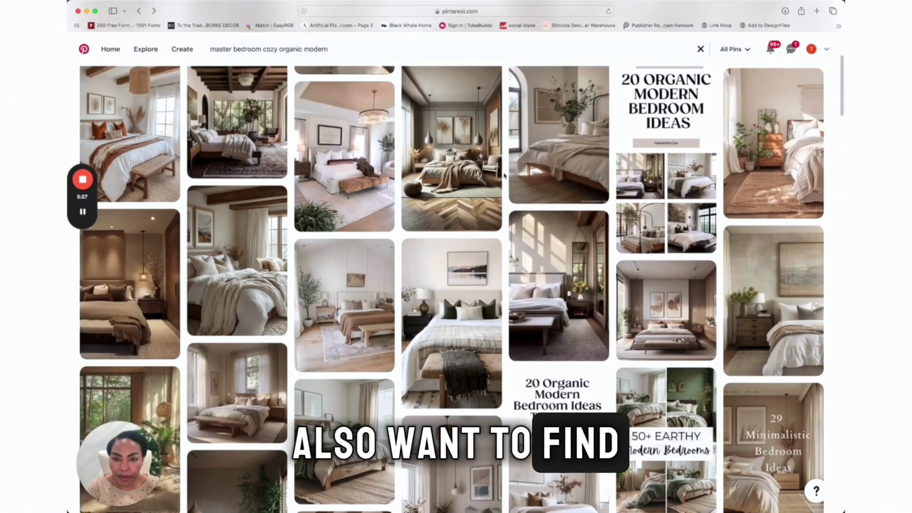
scroll(504, 176, up, 2)
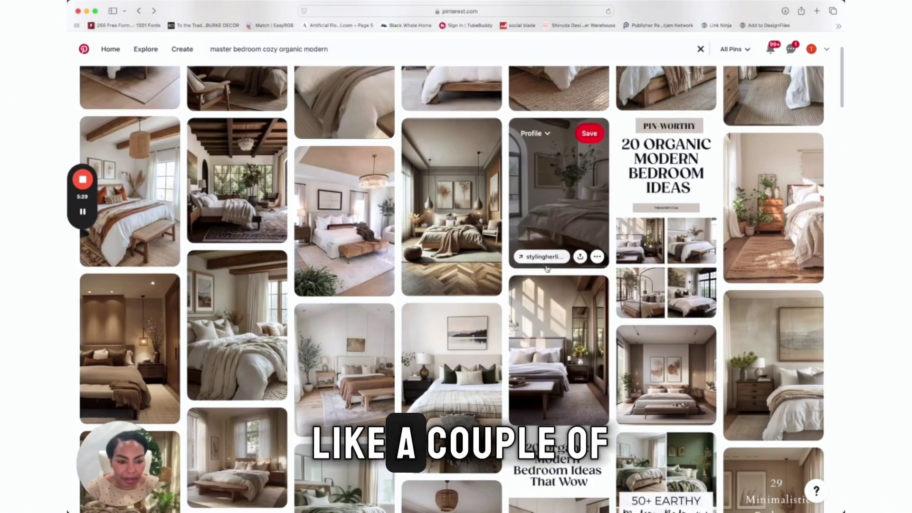
scroll(618, 190, up, 3)
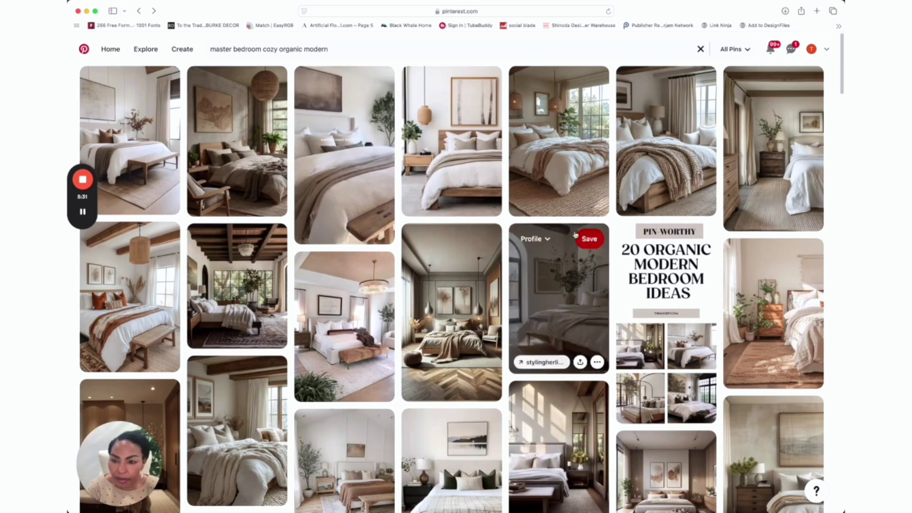
click(135, 168)
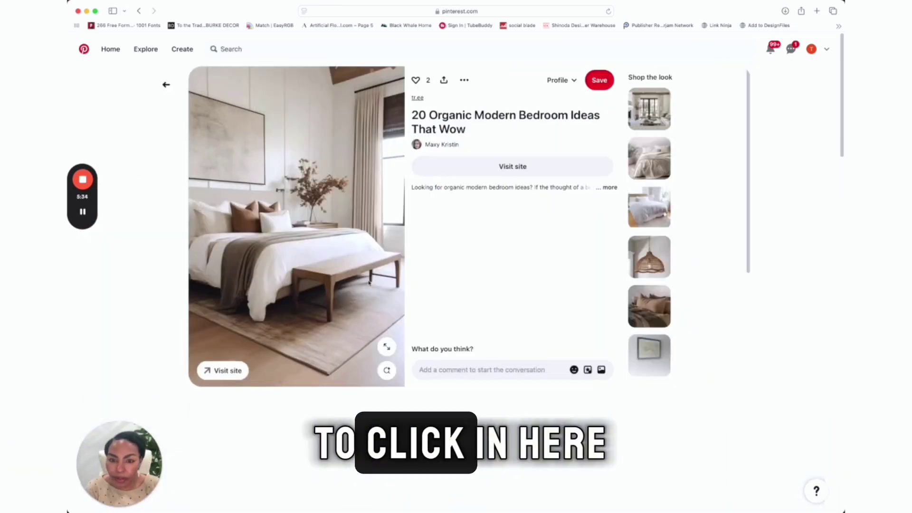
click(389, 370)
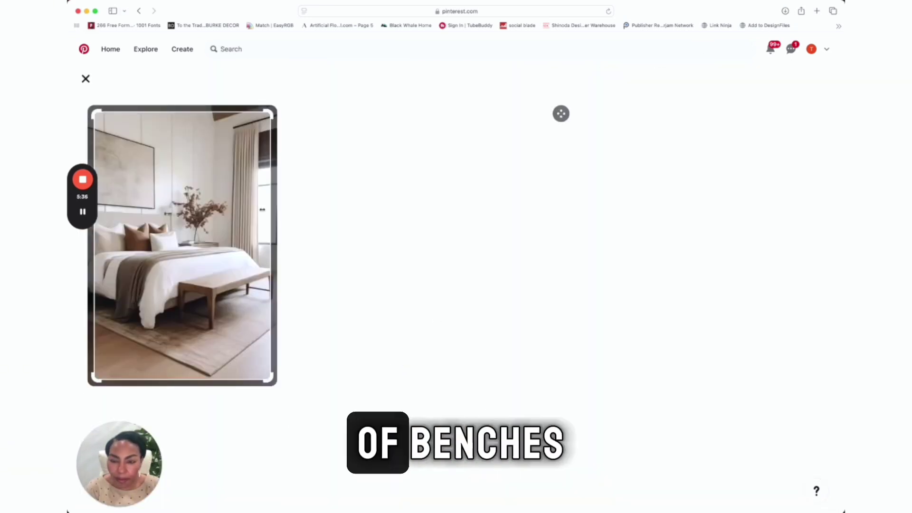
drag(270, 380, 264, 321)
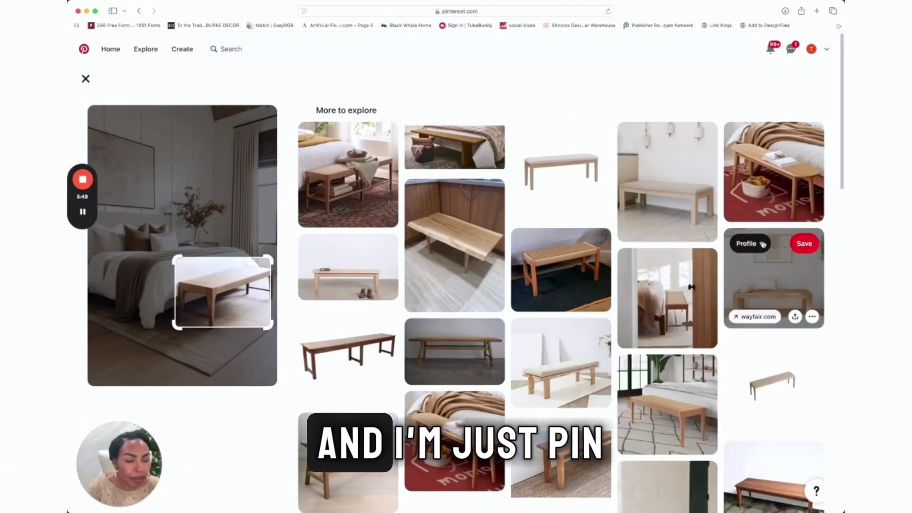
Save the Wayfair bench and the Jenni Kayne wooden bench from the similar results to the Master Bedroom Cozy Organic Modern board.
click(750, 244)
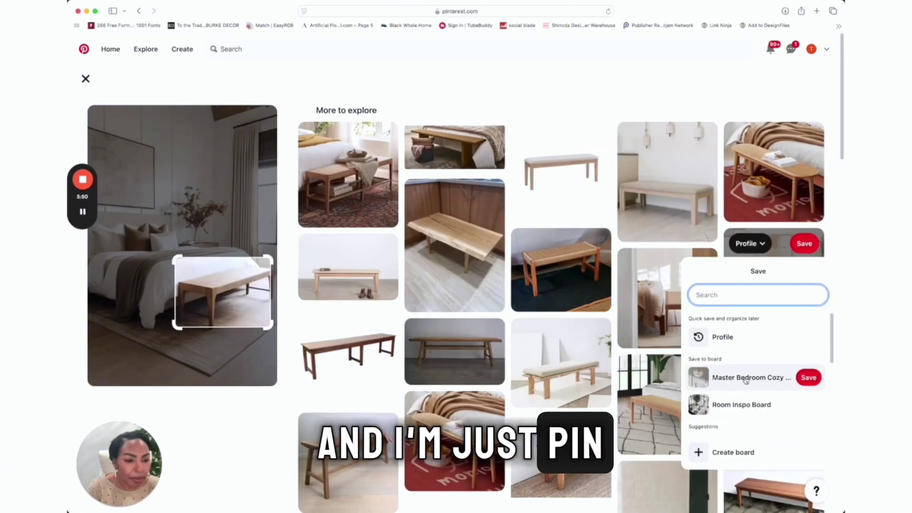
click(747, 380)
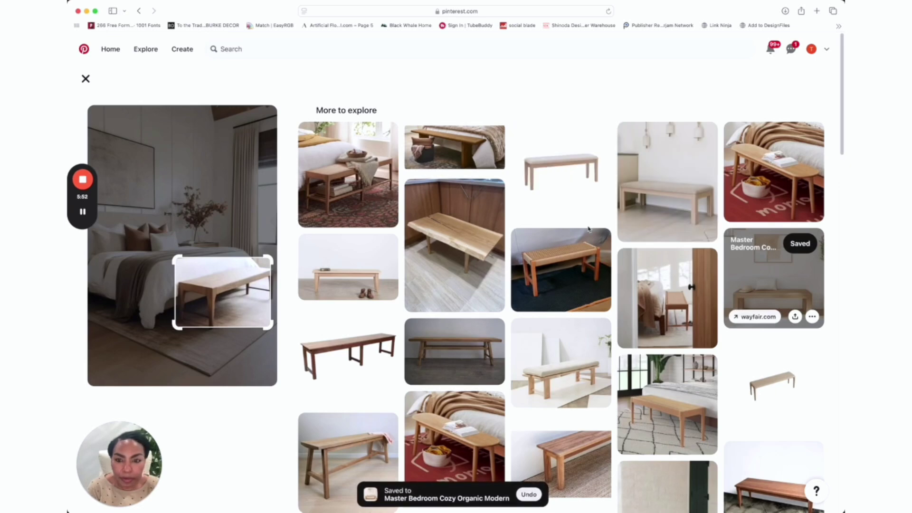
scroll(589, 230, down, 8)
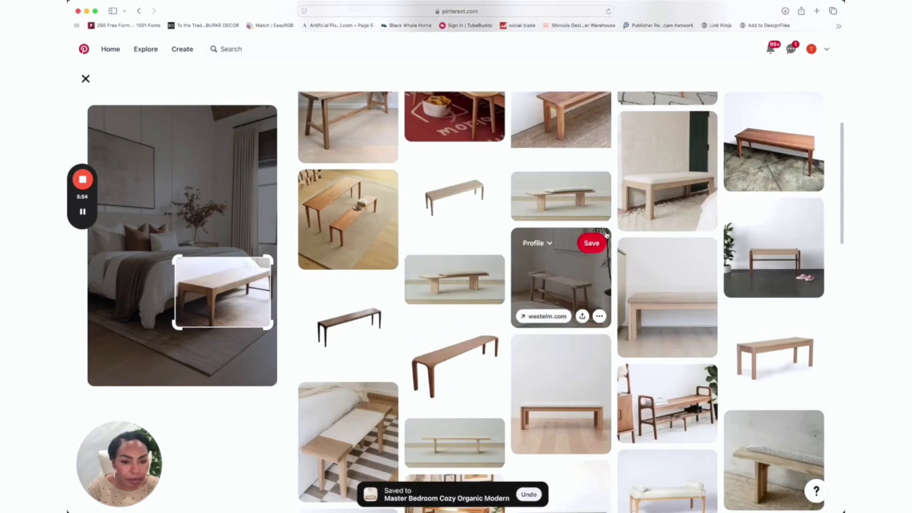
scroll(589, 262, down, 2)
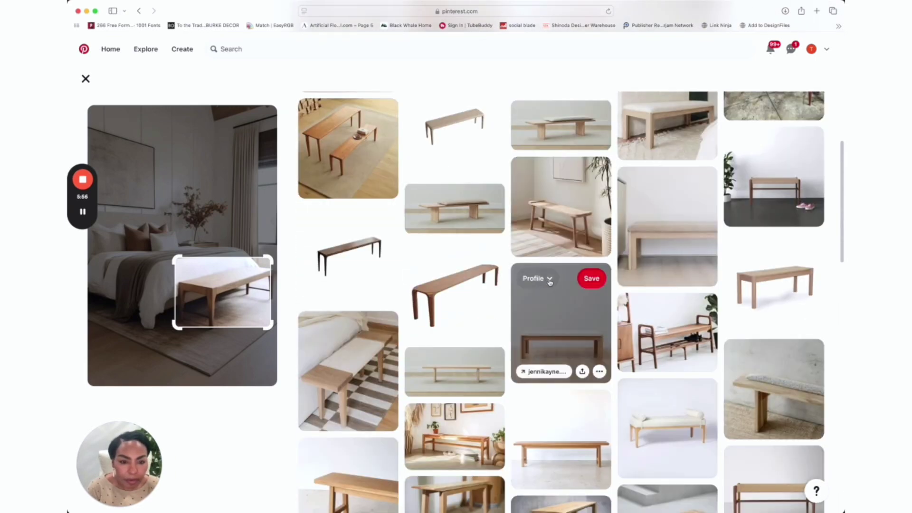
click(549, 279)
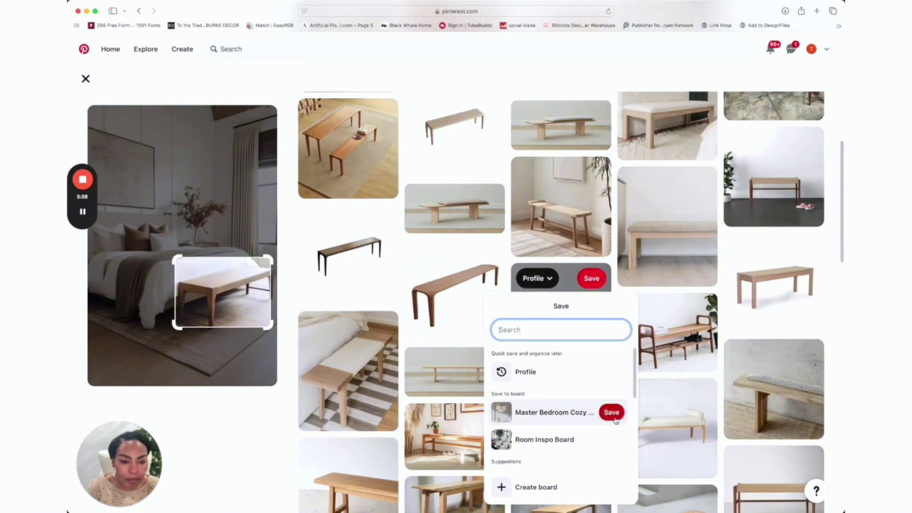
click(611, 412)
Close the bench image search and return to the bedroom search results.
scroll(647, 315, down, 3)
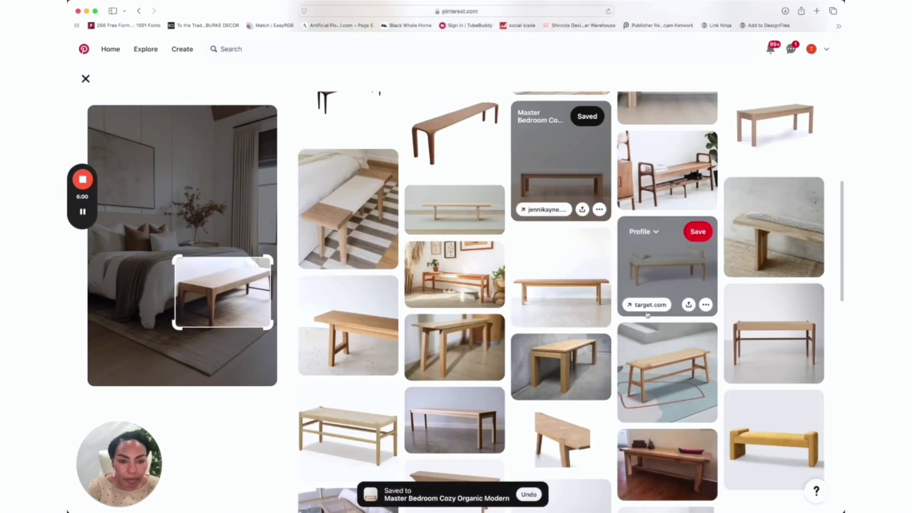
click(86, 79)
click(164, 86)
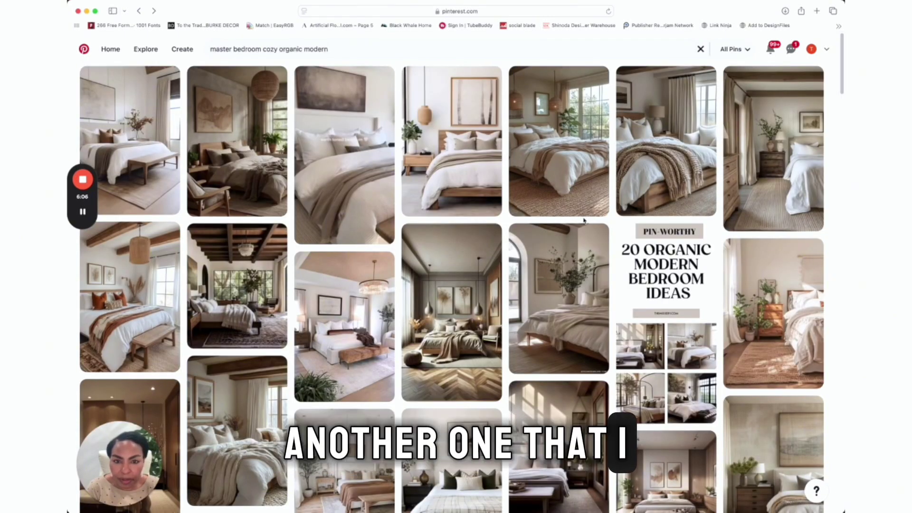
Browse further through the cozy organic modern bedroom results for more inspiration pins.
scroll(584, 220, down, 8)
scroll(584, 219, down, 4)
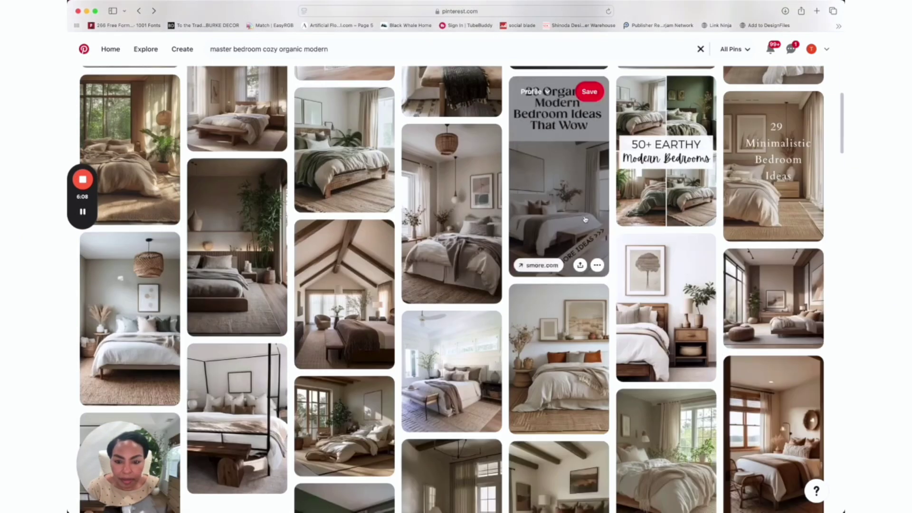
scroll(514, 239, down, 6)
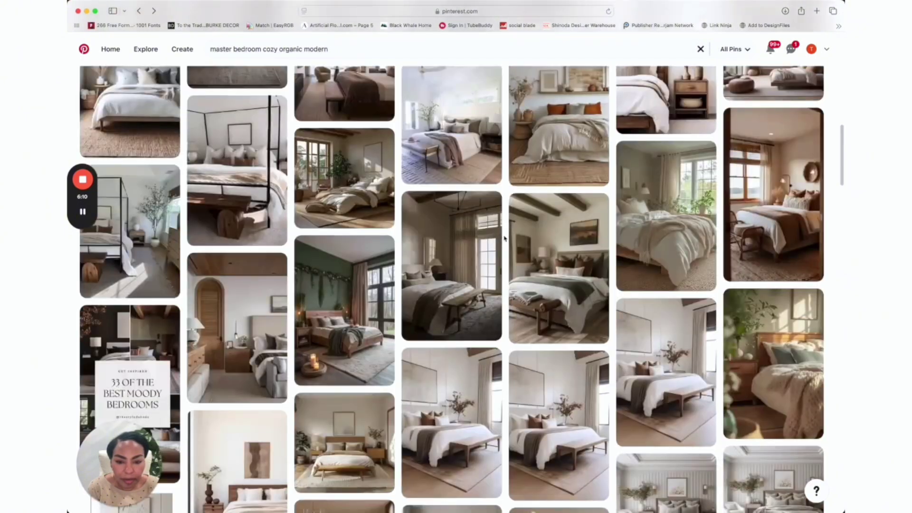
mouse_move(486, 245)
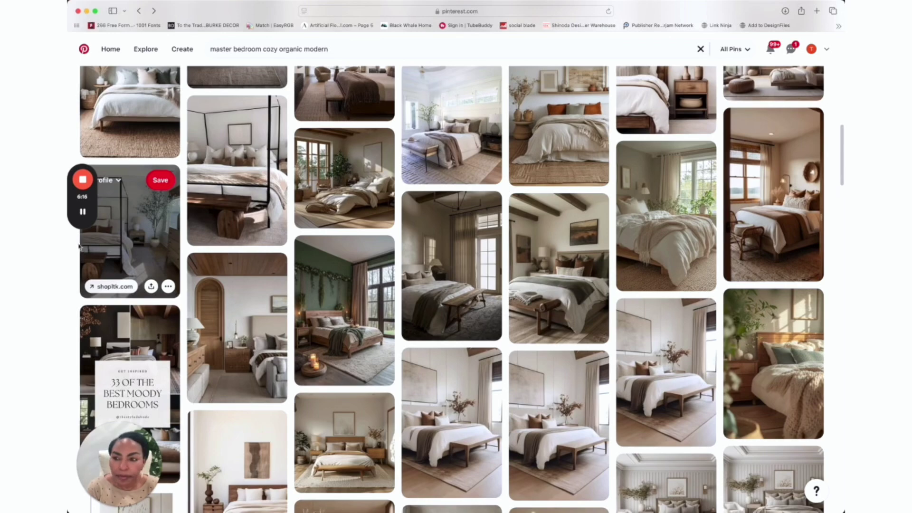
scroll(431, 238, down, 15)
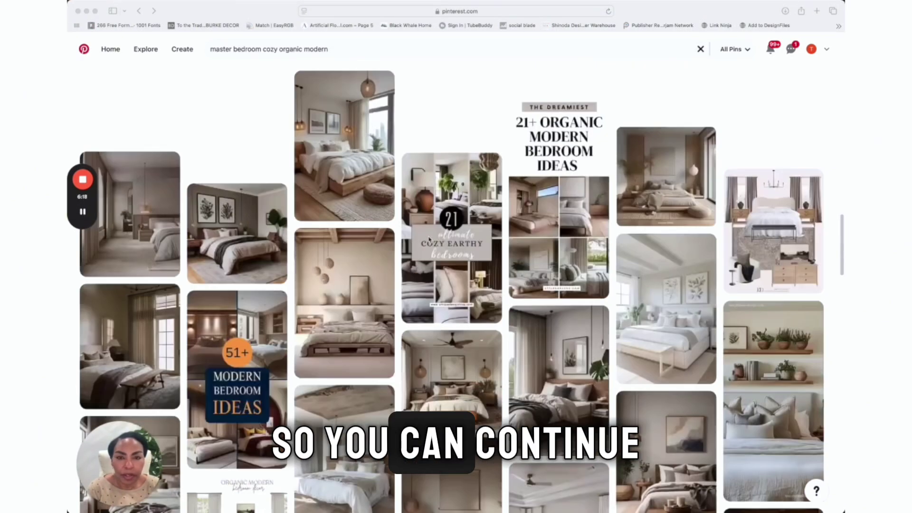
scroll(429, 239, up, 15)
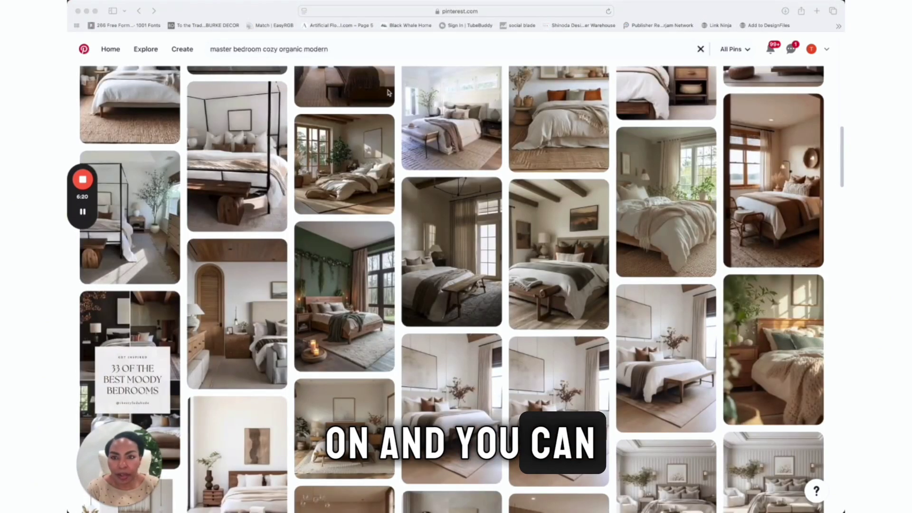
Search for "master bedroom cozy organic modern patterns".
click(349, 48)
click(331, 49)
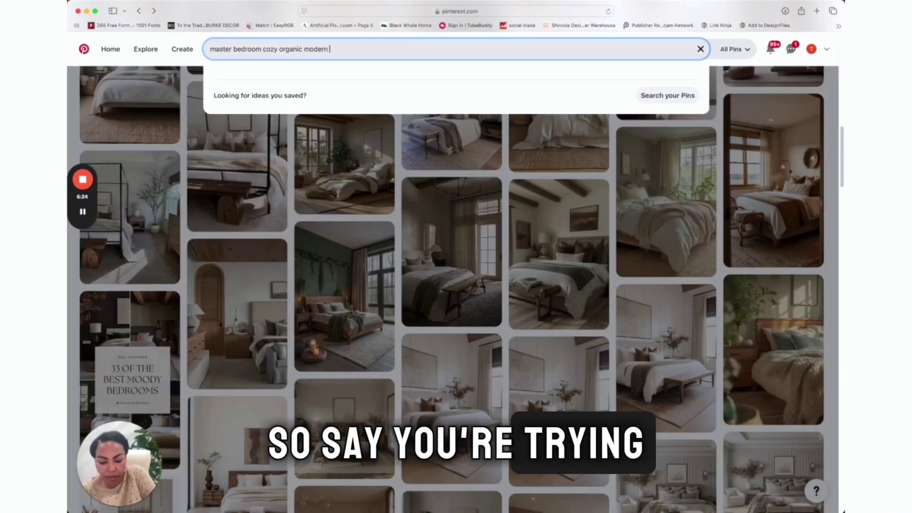
text(patte)
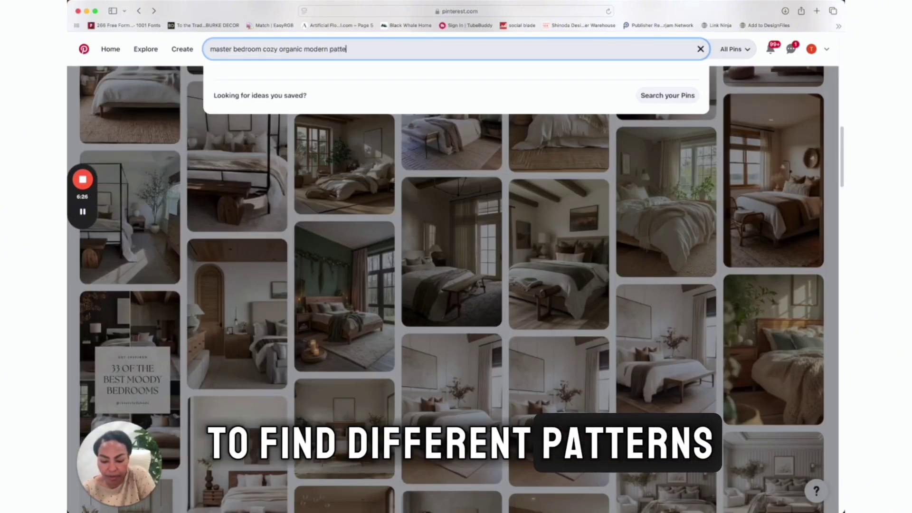
text(rn)
text(s)
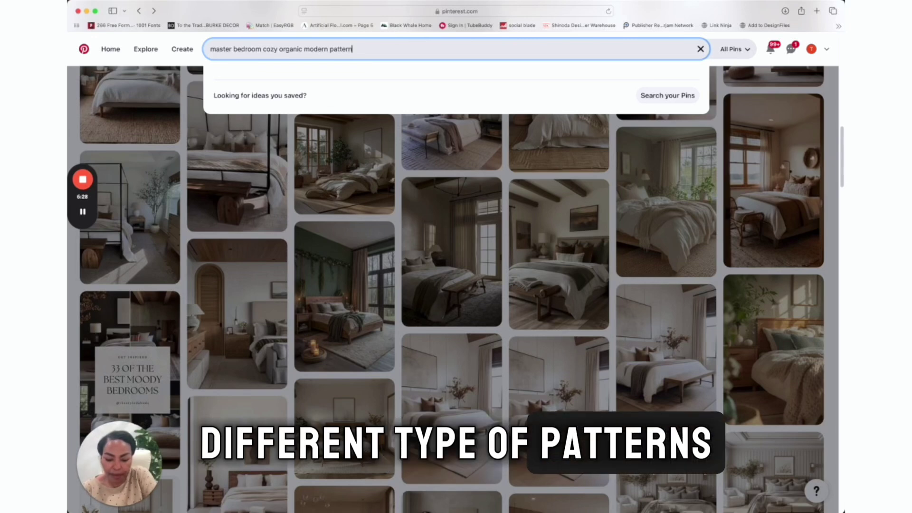
key(Return)
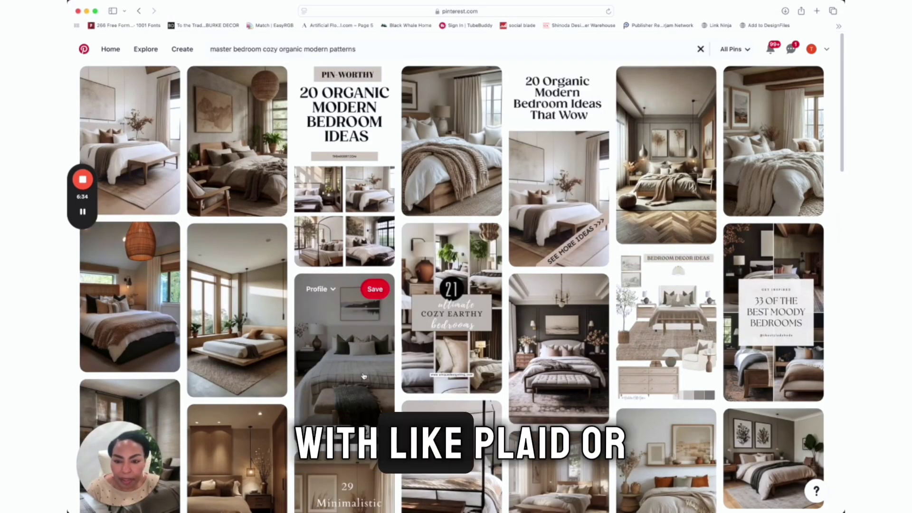
Look through the pattern search results for bedding and rug patterns that suit the cozy organic modern style.
scroll(356, 371, down, 15)
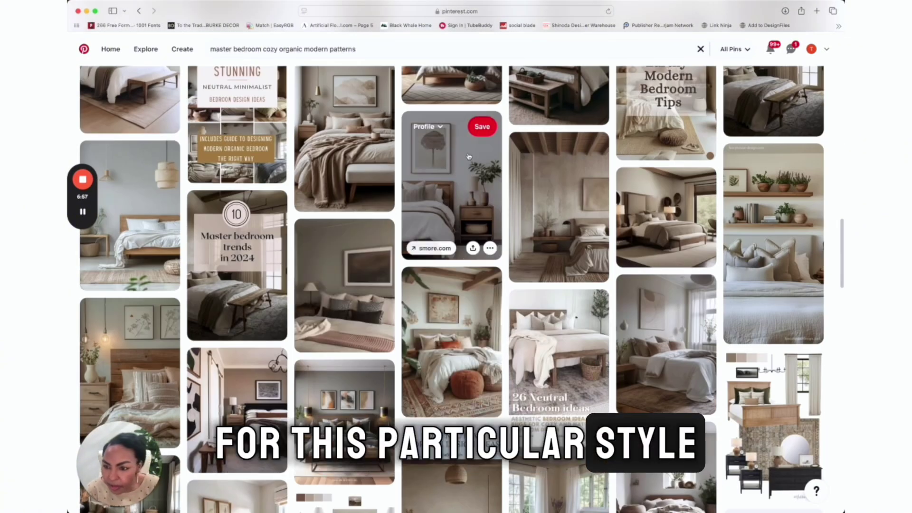
scroll(476, 167, down, 10)
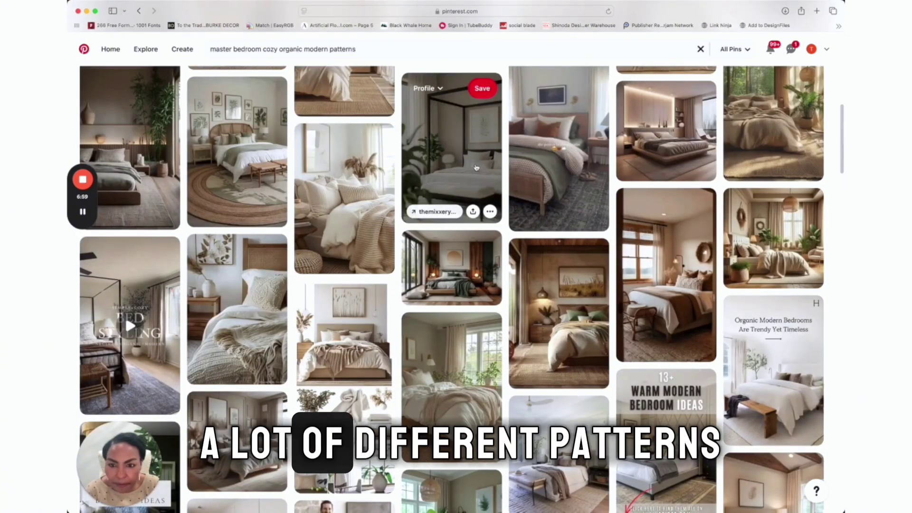
scroll(476, 167, up, 3)
scroll(476, 169, up, 7)
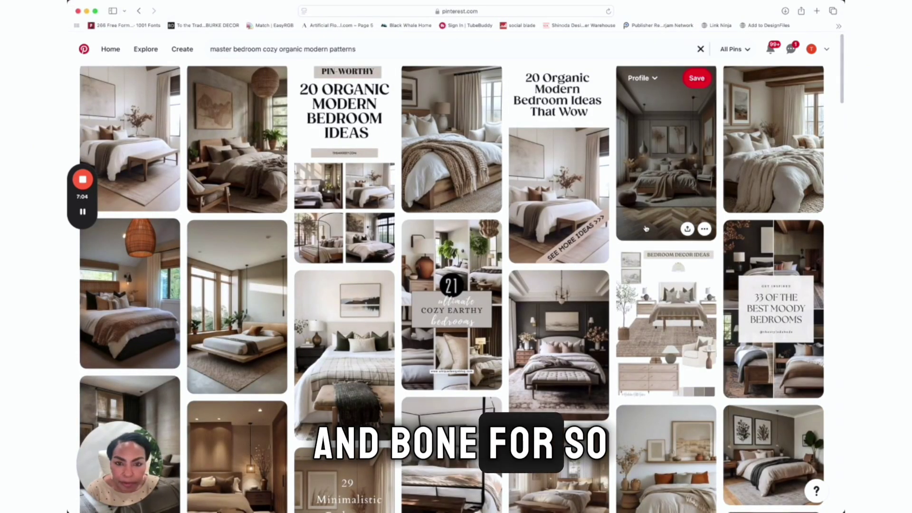
scroll(445, 230, down, 3)
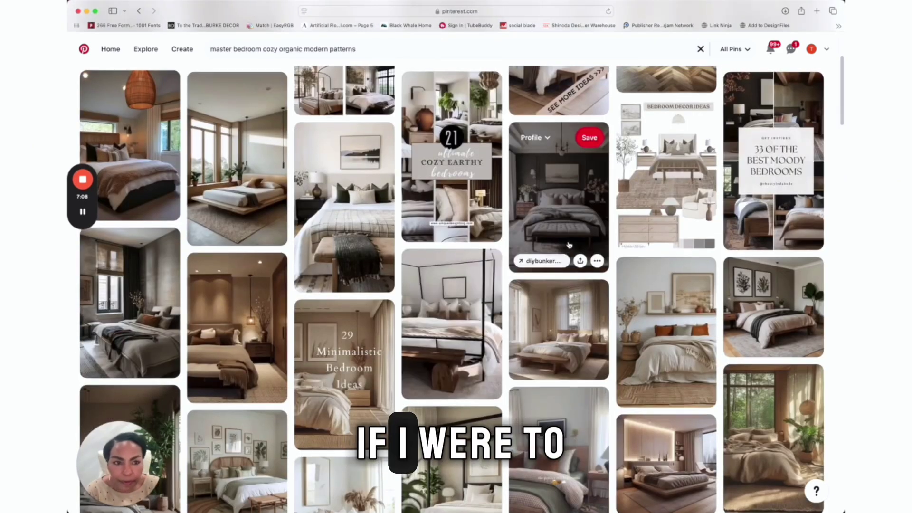
scroll(569, 247, up, 3)
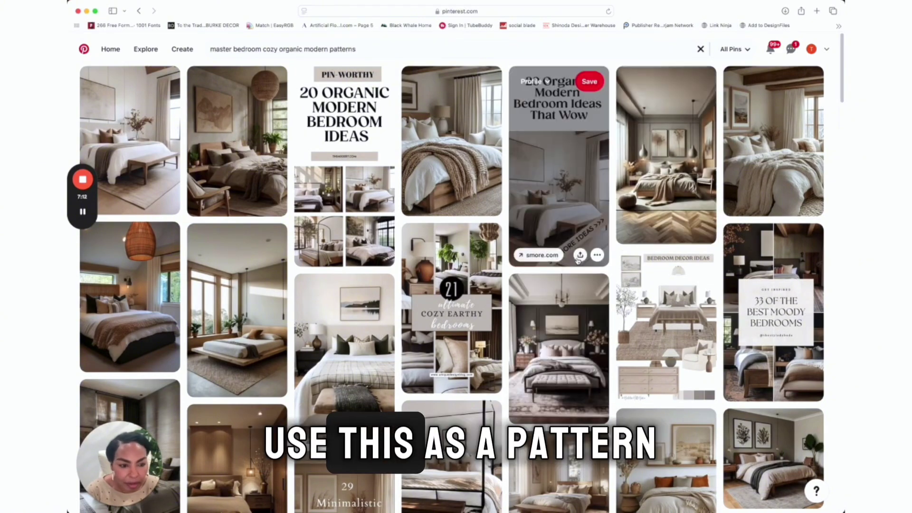
scroll(580, 262, down, 2)
scroll(582, 261, down, 3)
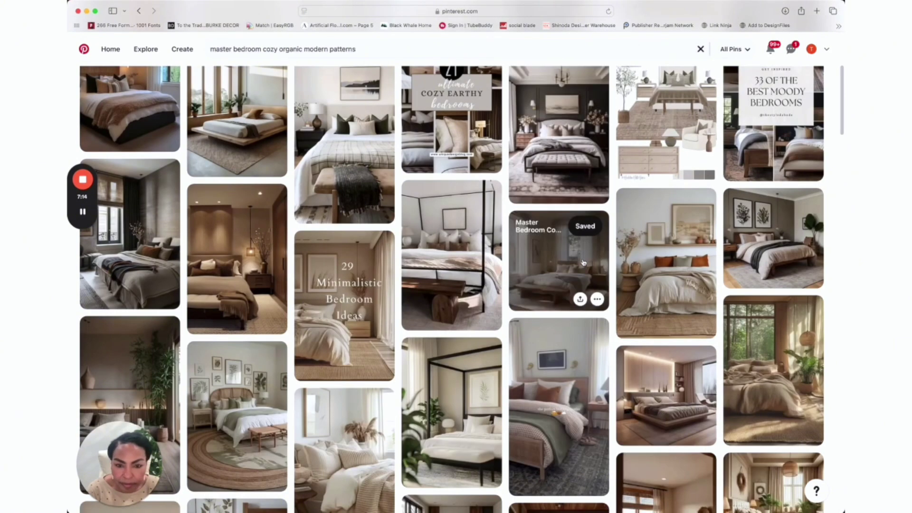
scroll(589, 264, down, 2)
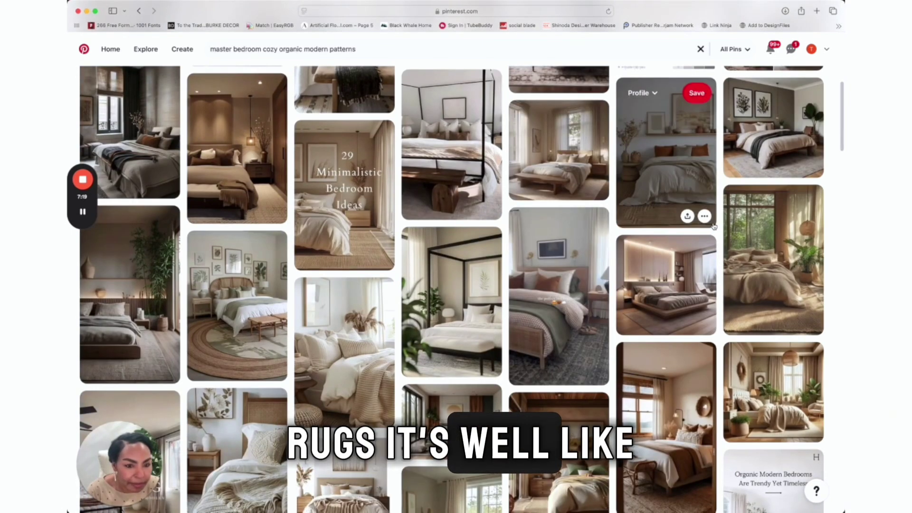
Save the bedroom pin with the foot-of-bed bench, and the one with two round ottomans to the Master Bedroom Cozy Organic Modern board.
scroll(557, 352, down, 6)
scroll(557, 352, down, 1)
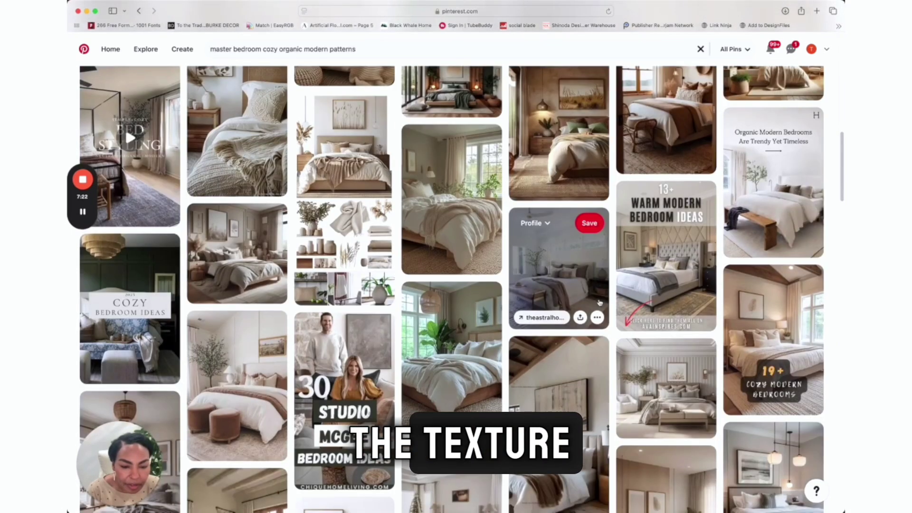
click(589, 223)
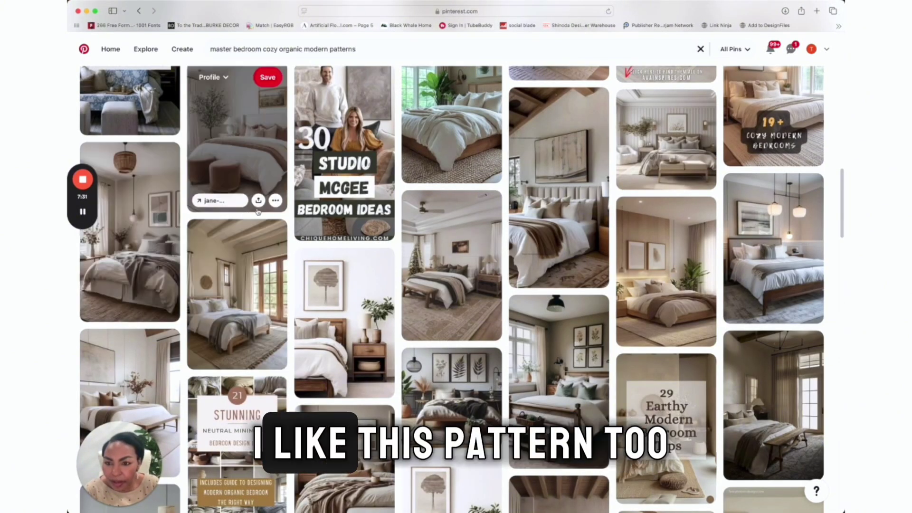
click(213, 77)
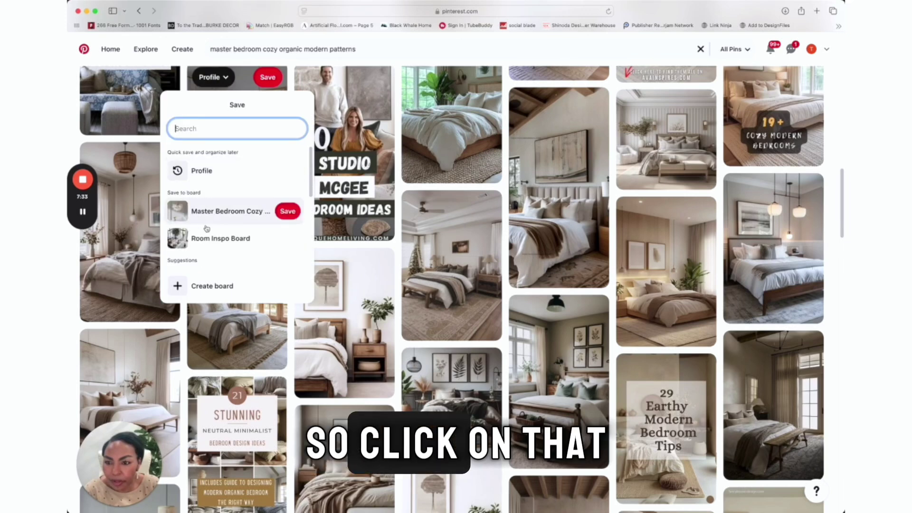
click(287, 211)
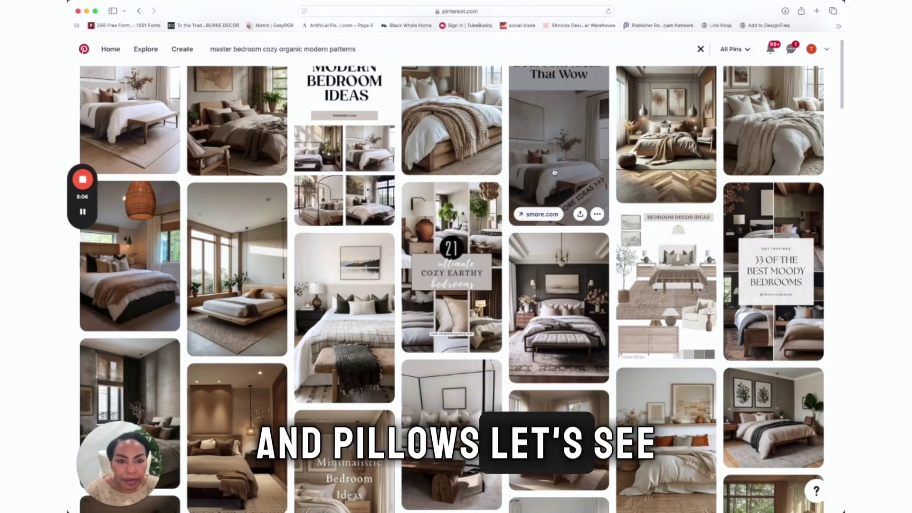
Image-search the brown pillow in the "20 Organic Modern Bedroom Ideas That Wow" pin and save the norsu velvet pillow to the Master Bedroom board.
click(553, 172)
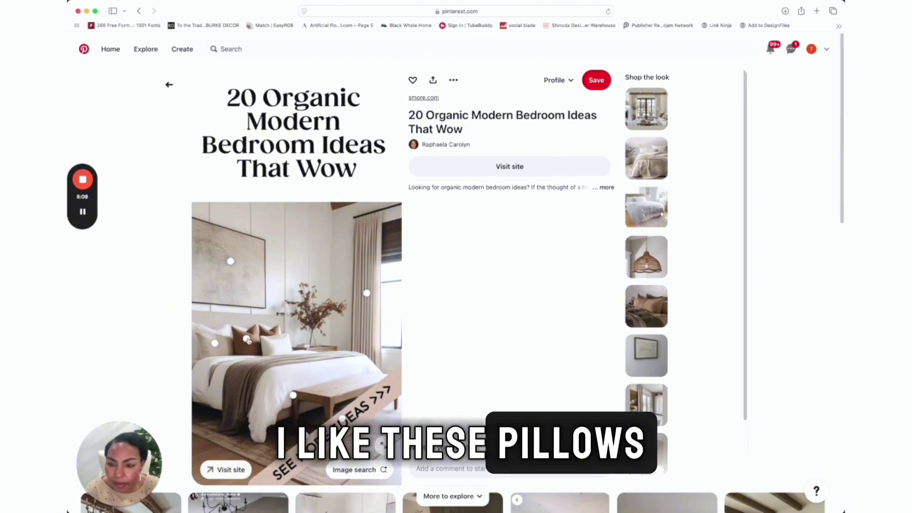
click(246, 339)
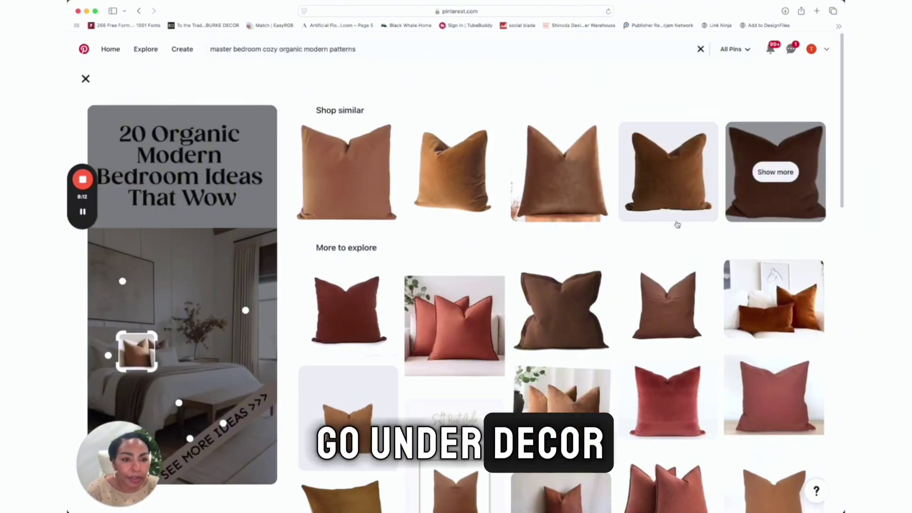
click(658, 143)
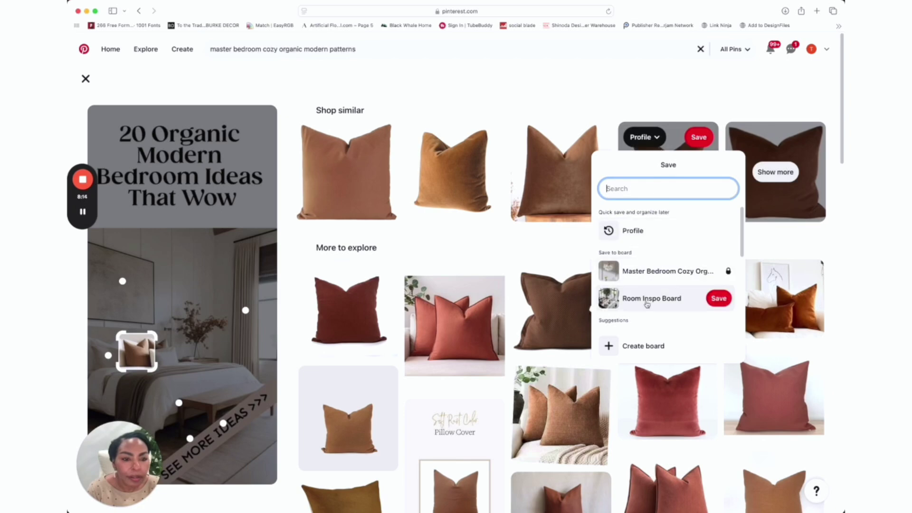
click(718, 271)
Save the dark red Etsy pillow and the textured burgundy Macy's pillow to the Master Bedroom Cozy Organic Modern board.
scroll(577, 286, down, 3)
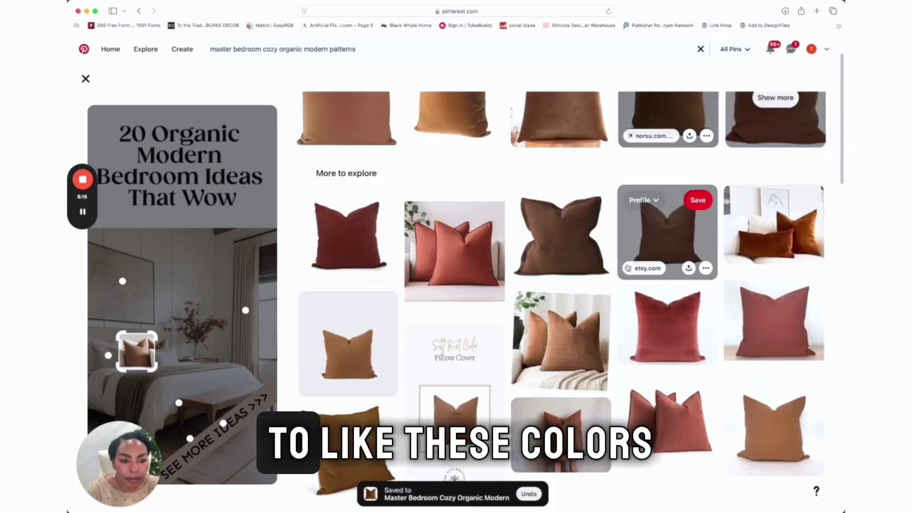
click(664, 218)
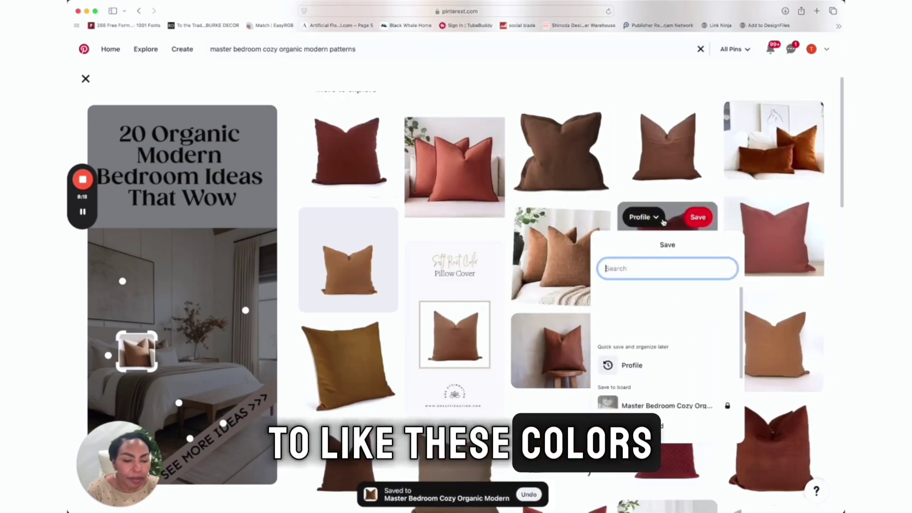
click(717, 351)
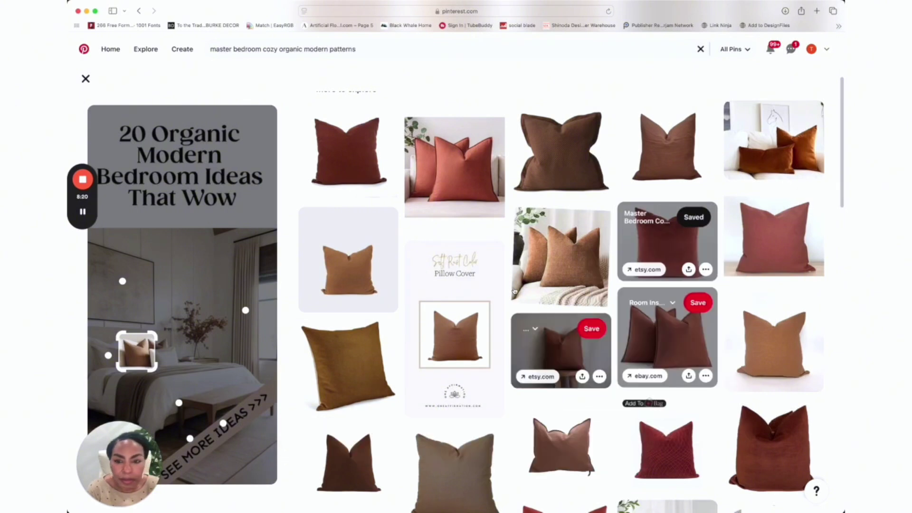
scroll(679, 333, down, 2)
click(651, 331)
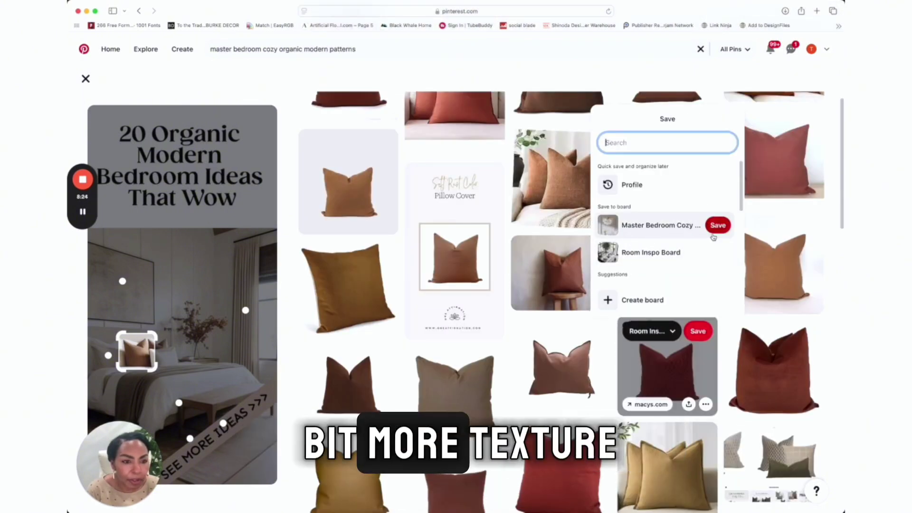
click(719, 227)
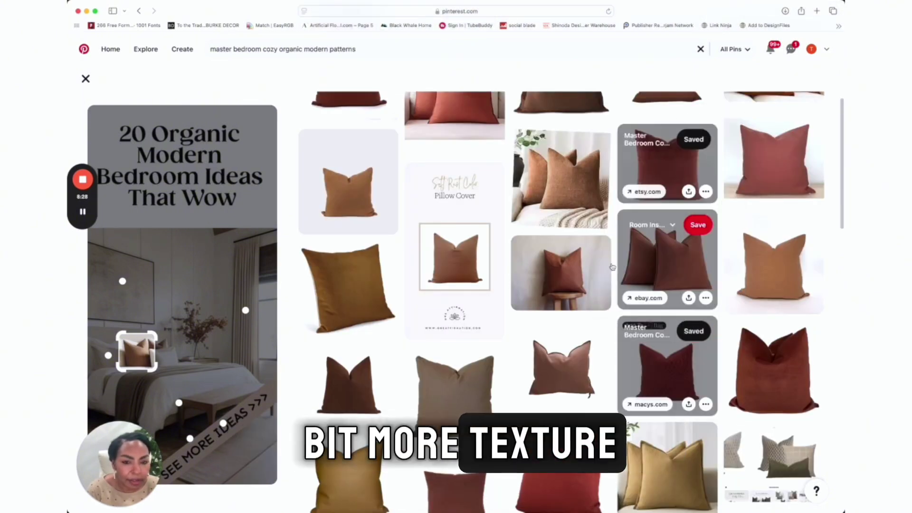
Save the rust-red Etsy pillow and the mustard pillow to the Master Bedroom Cozy Organic Modern board and return to the search results.
click(778, 337)
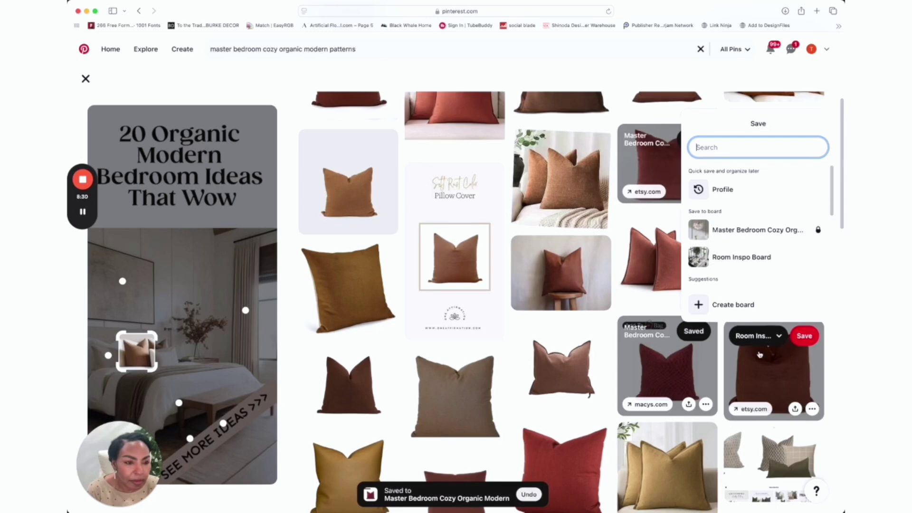
click(757, 236)
scroll(378, 163, down, 3)
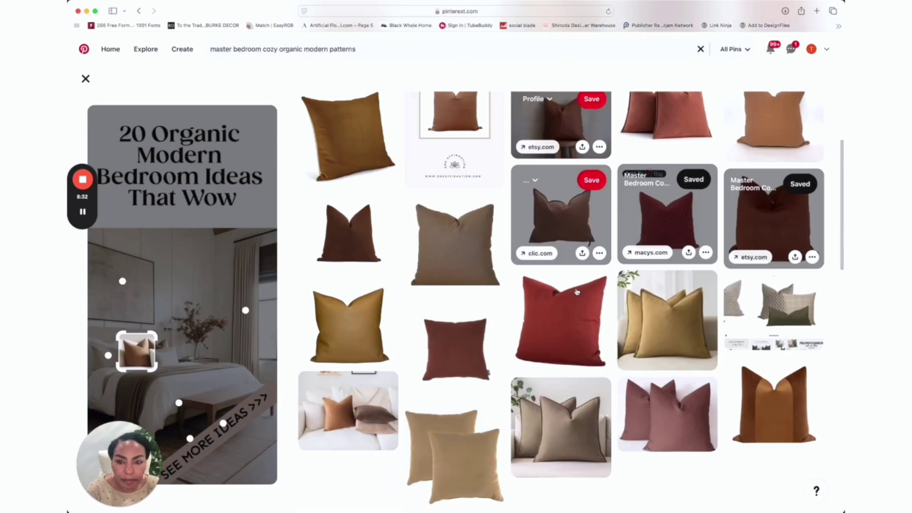
click(354, 105)
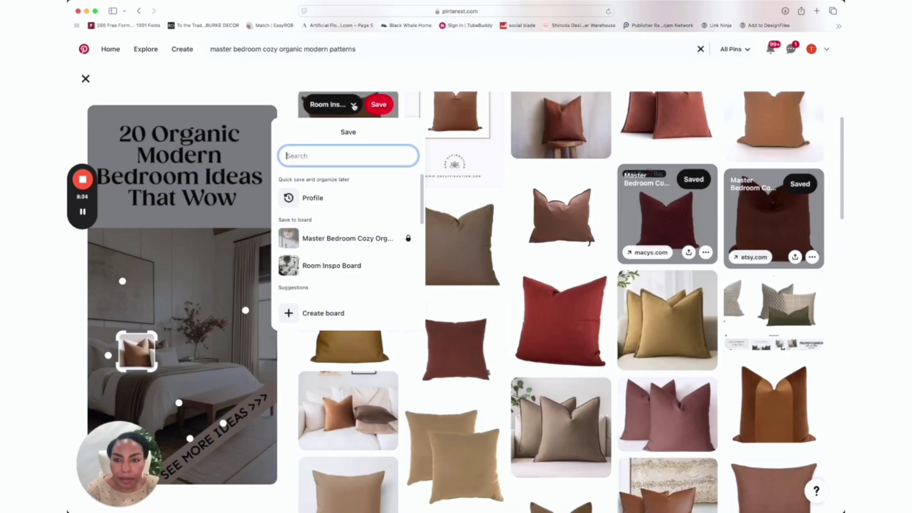
click(399, 239)
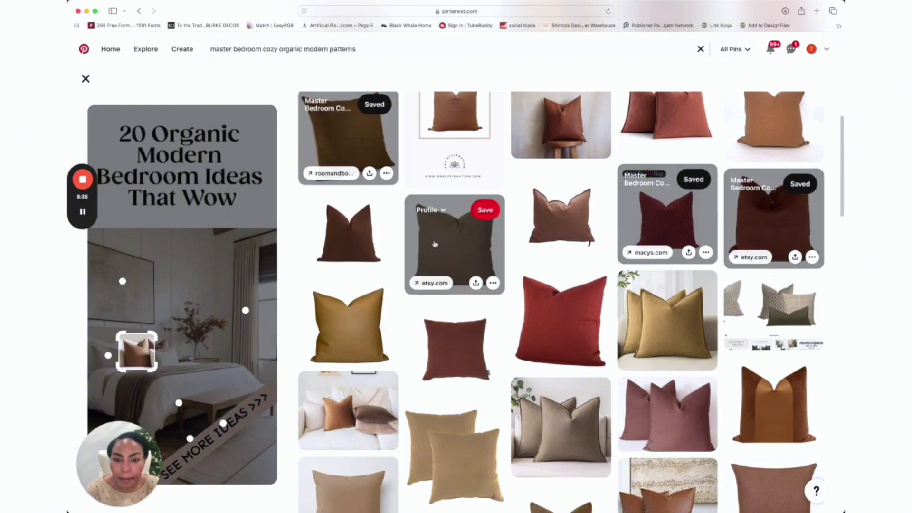
scroll(349, 142, up, 5)
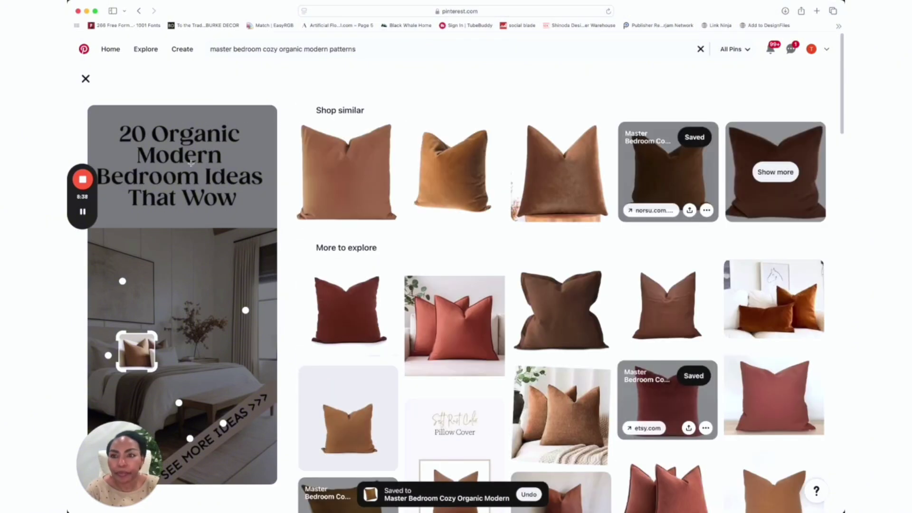
scroll(478, 306, down, 10)
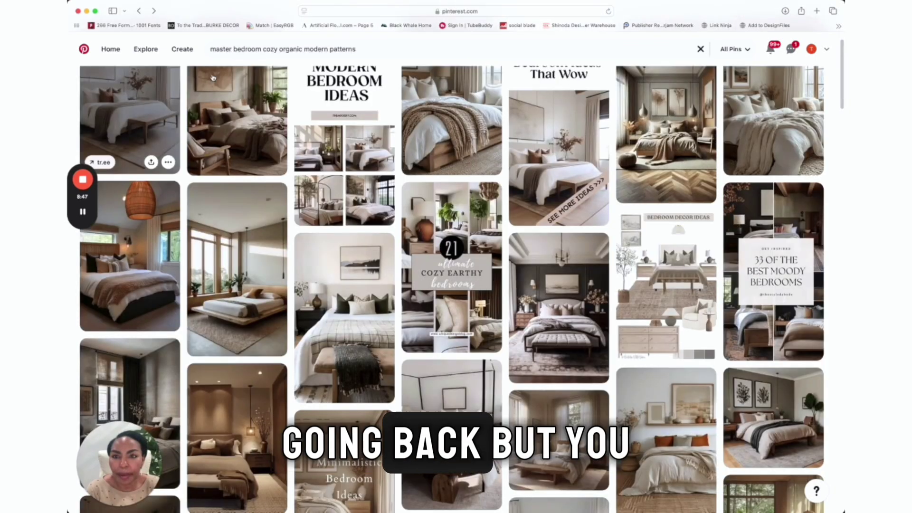
Replace "patterns" in the search with "paint colors" and search for "master bedroom cozy organic modern paint colors".
click(362, 49)
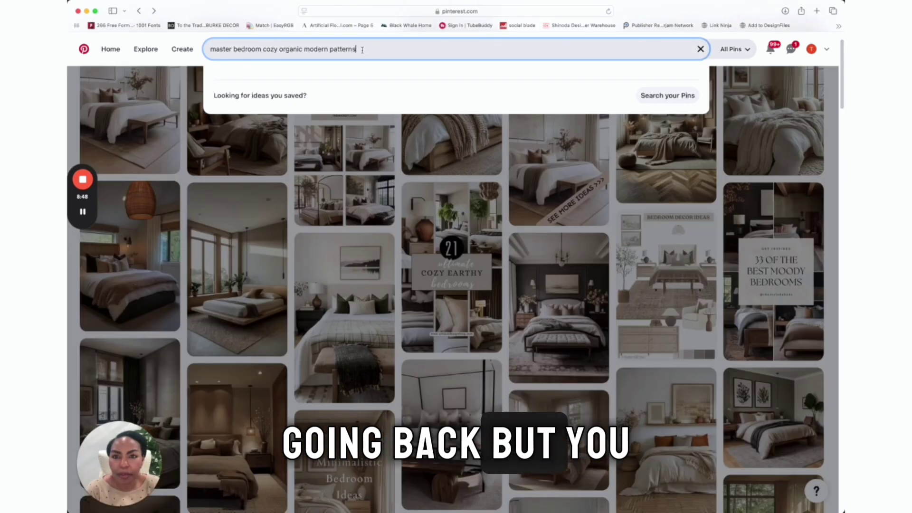
double_click(362, 50)
key(BackSpace)
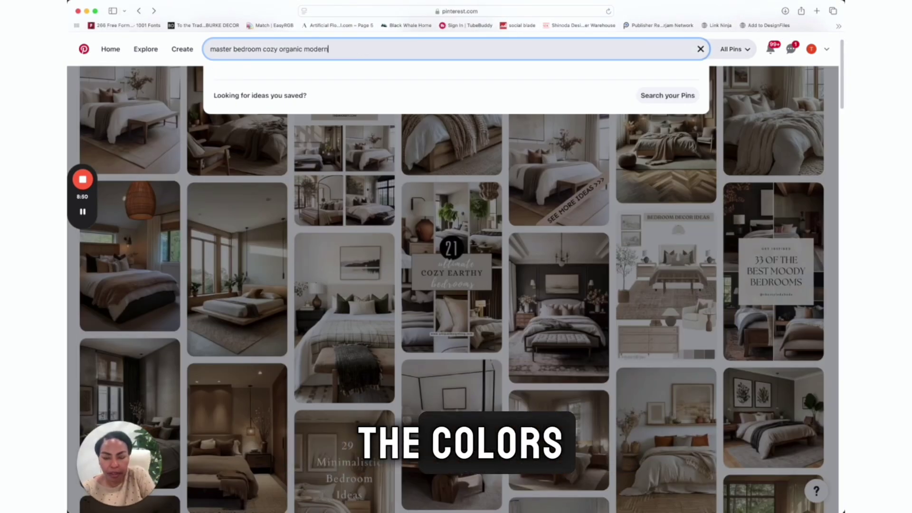
text(color)
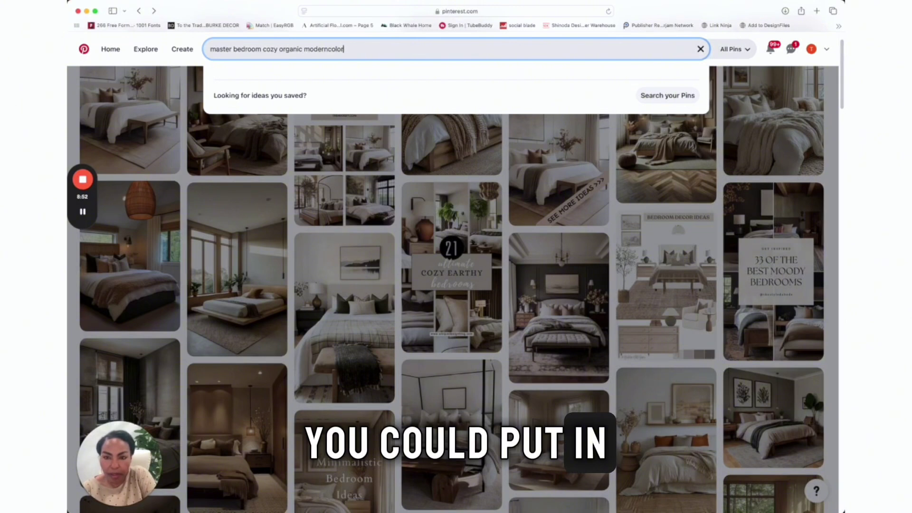
key(BackSpace)
key(BackSpace)
key(BackSpace)
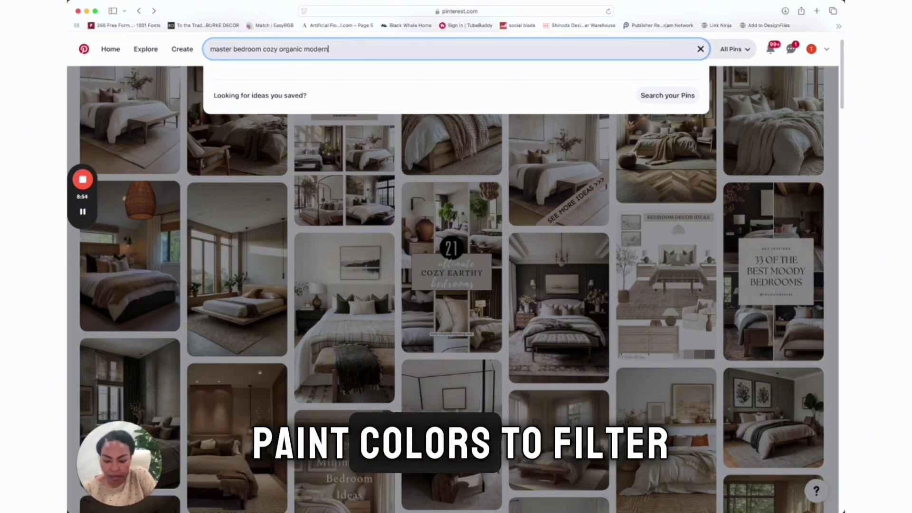
text(paint colors)
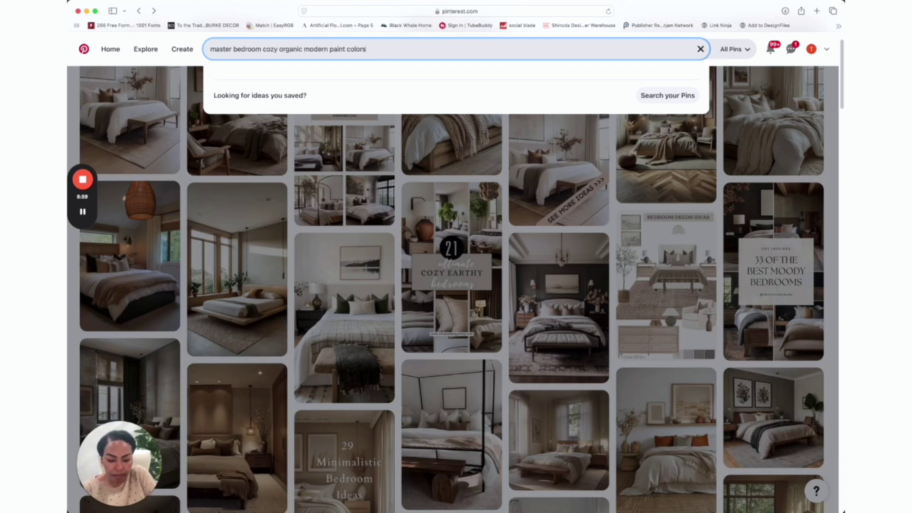
key(Return)
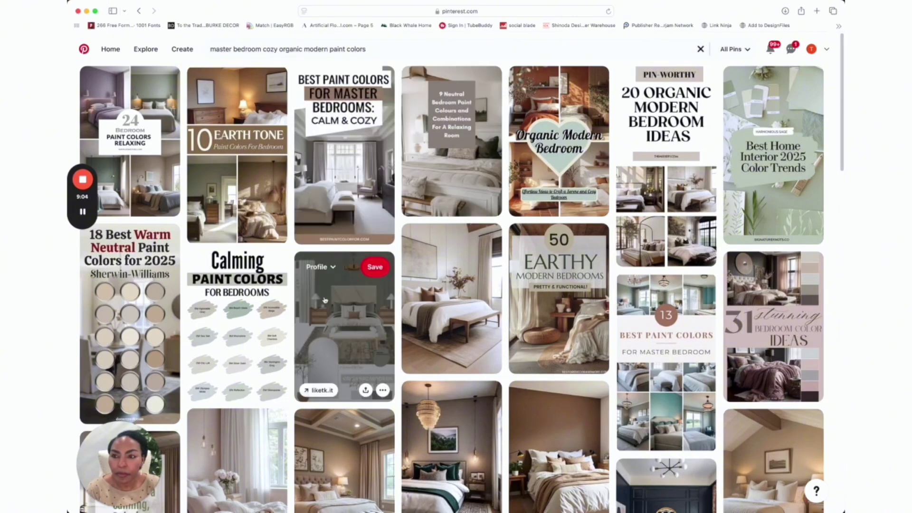
Save the craftysphere bedroom pin with brown walls to the Master Bedroom Cozy Organic Modern board.
scroll(379, 290, down, 5)
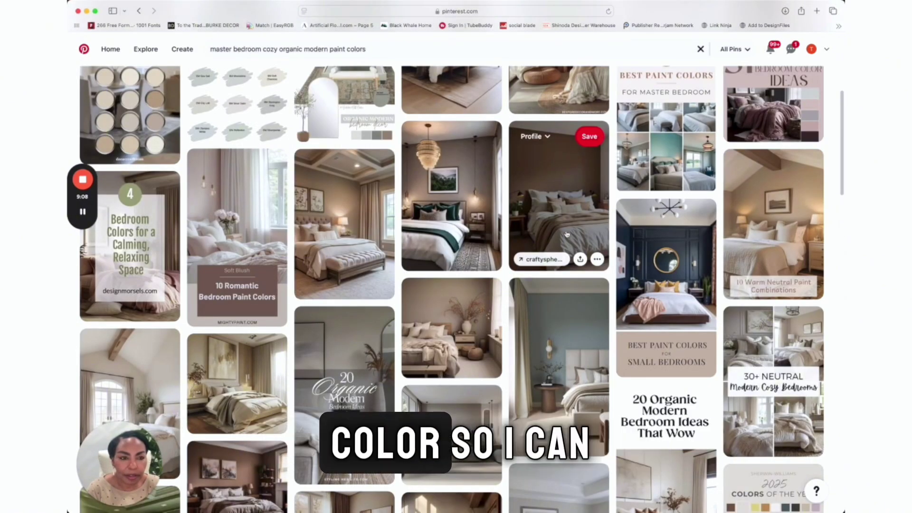
click(533, 136)
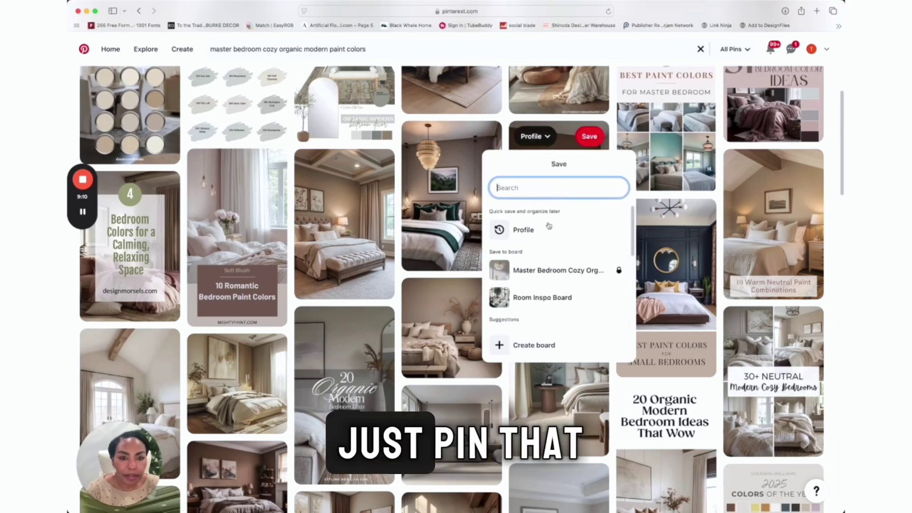
click(541, 270)
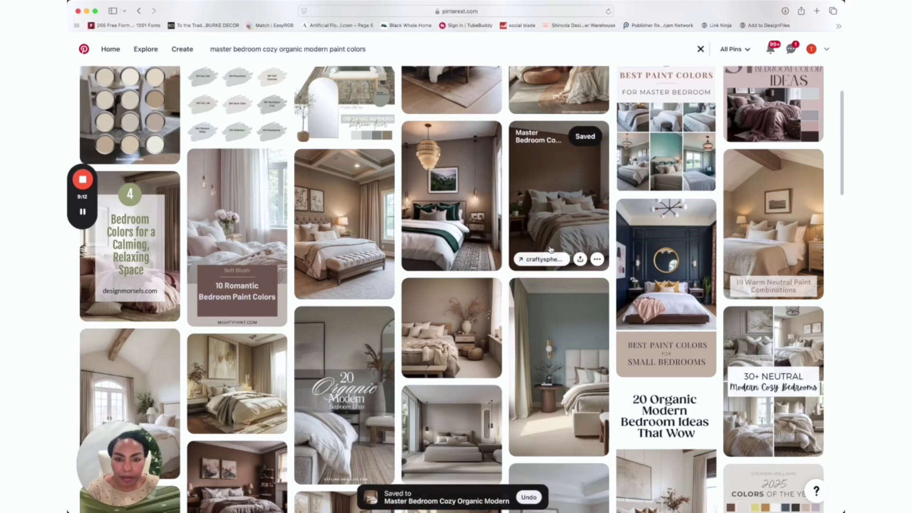
Find the light cream-and-white bedroom pin with framed art among the paint color results and save it to the Master Bedroom Cozy Organic Modern board.
scroll(552, 245, down, 2)
scroll(551, 245, down, 3)
scroll(554, 244, down, 5)
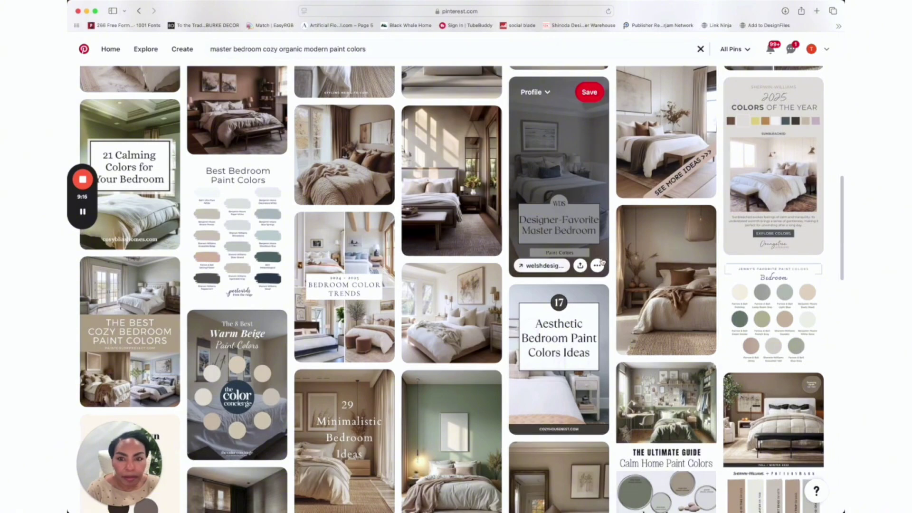
scroll(569, 237, down, 2)
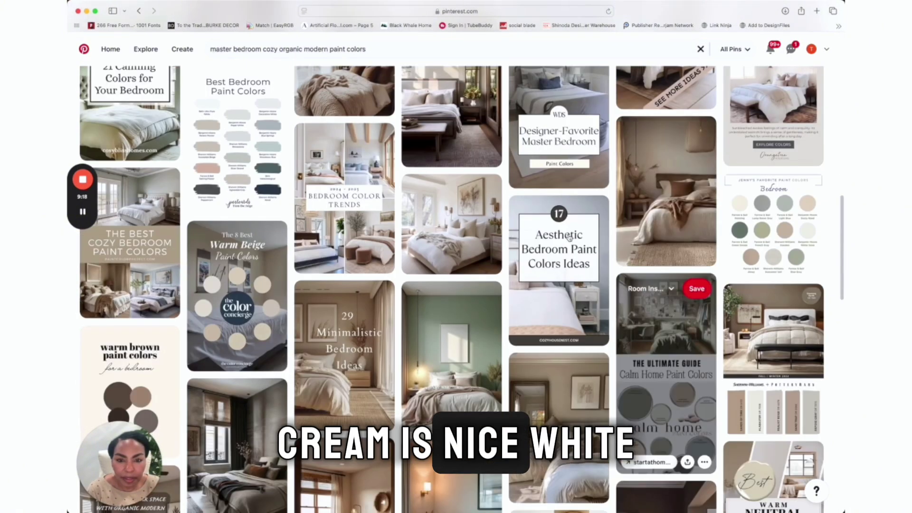
click(458, 191)
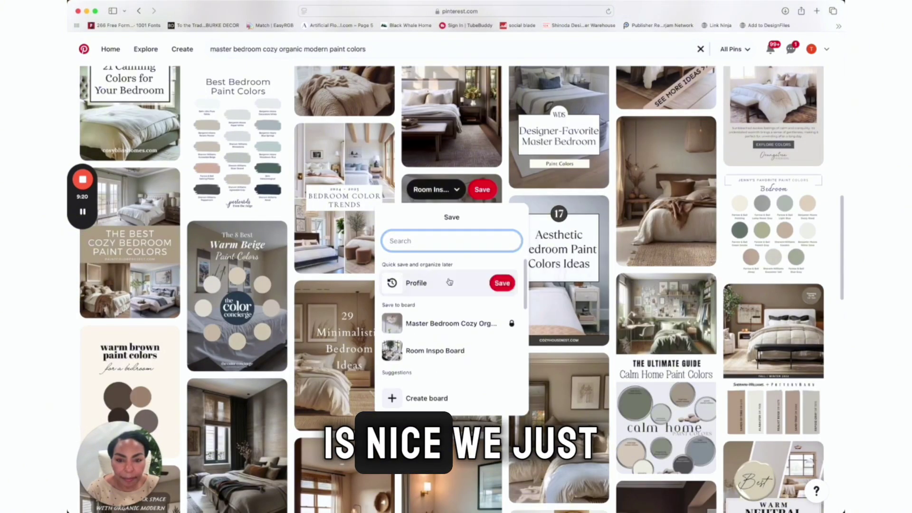
click(449, 323)
scroll(449, 285, down, 6)
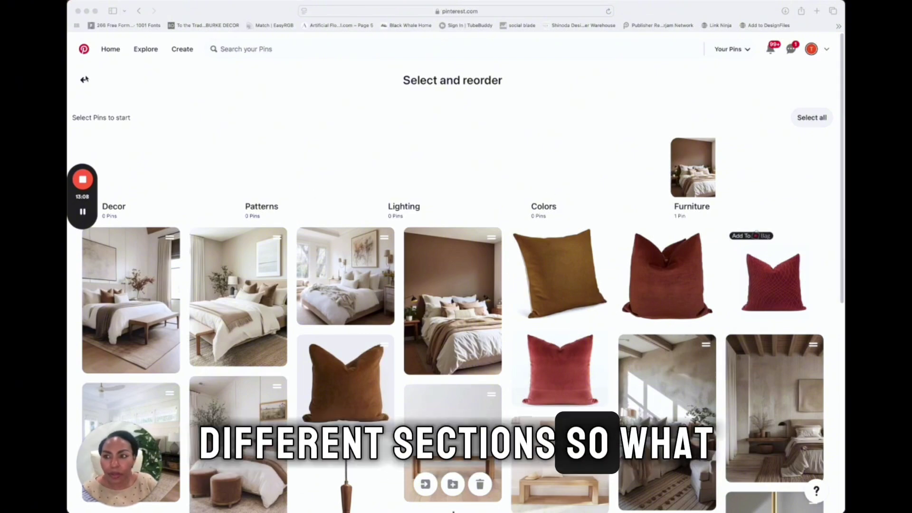
Leave the select-and-reorder view and look over the sections and unsorted pins on the Master Bedroom Cozy Organic Modern board.
click(85, 81)
click(85, 81)
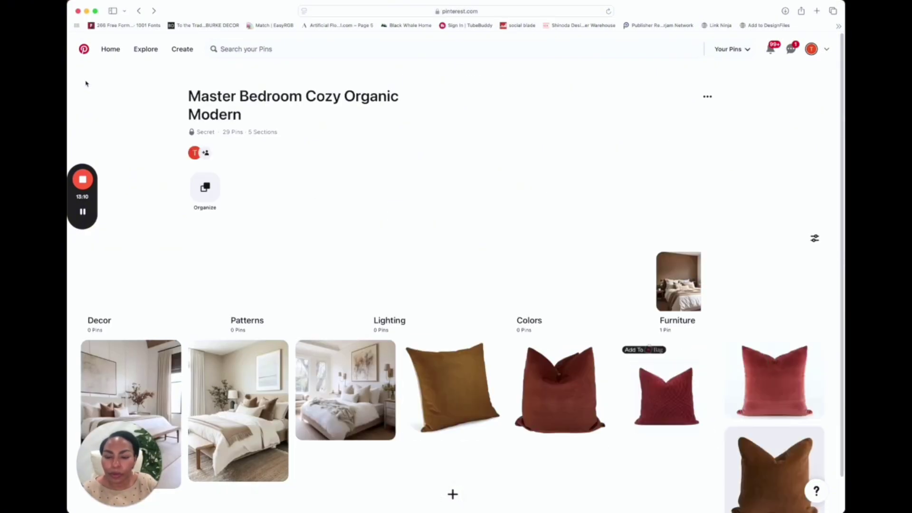
scroll(446, 209, down, 3)
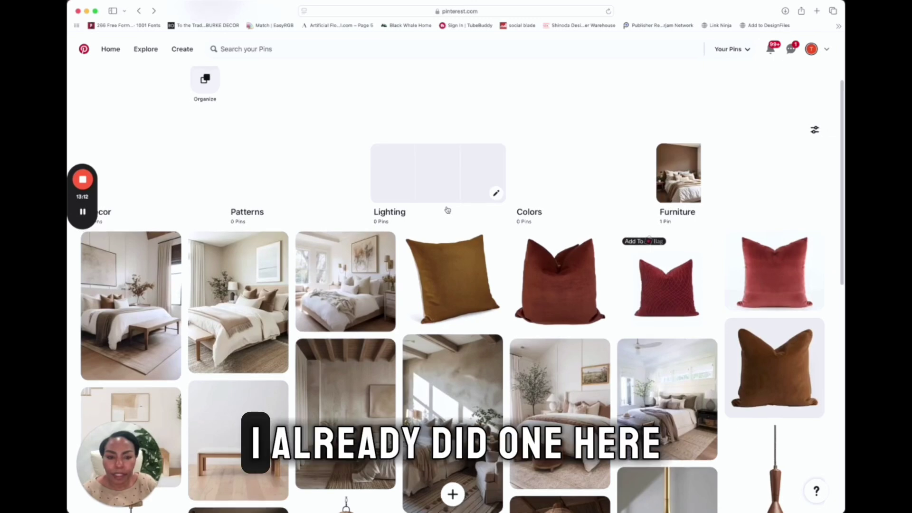
scroll(517, 180, up, 3)
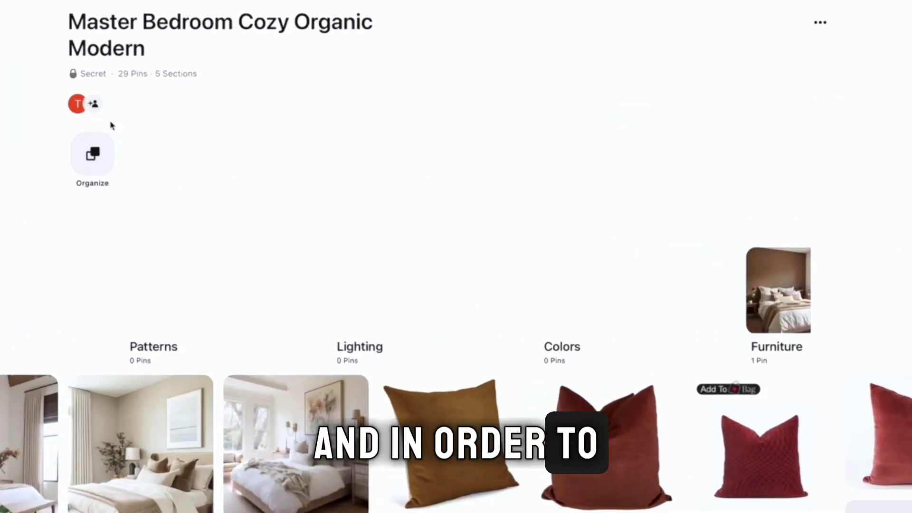
Organize the board by selecting all five pillow pins and moving them into the Decor section.
click(58, 144)
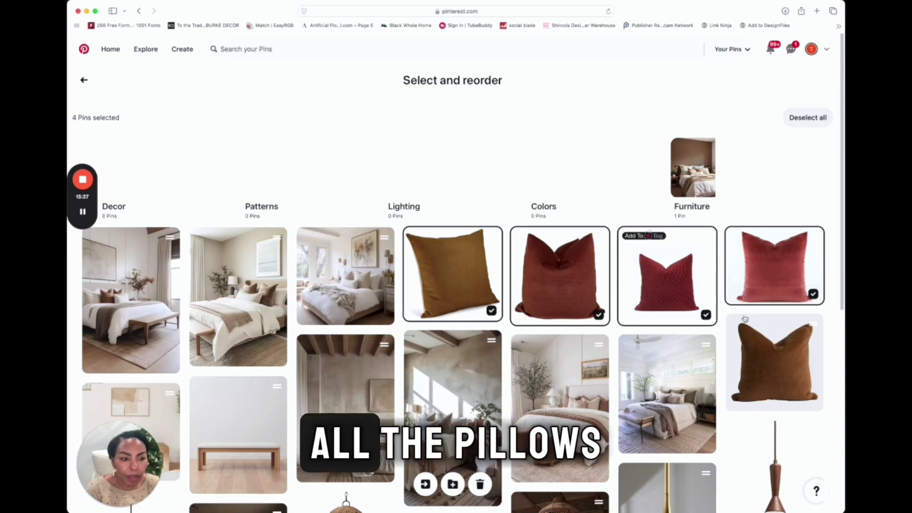
scroll(712, 327, down, 3)
scroll(709, 326, down, 5)
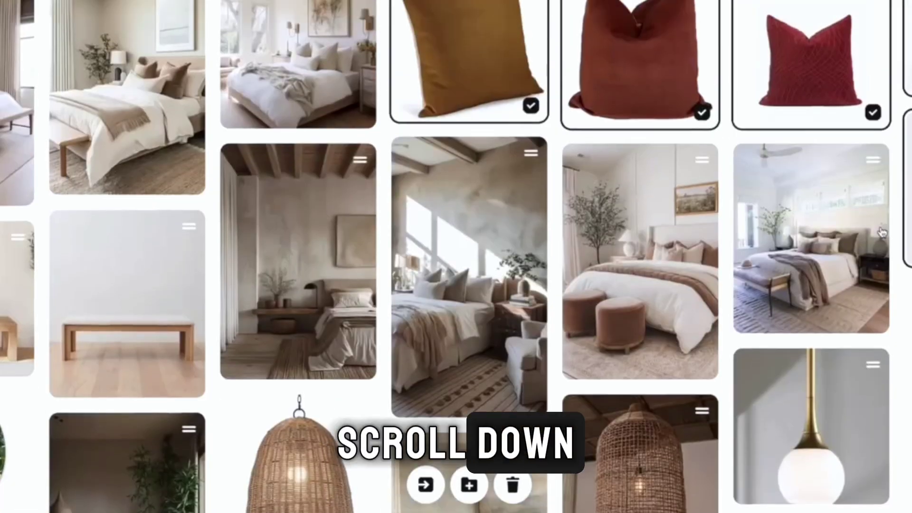
scroll(764, 170, up, 3)
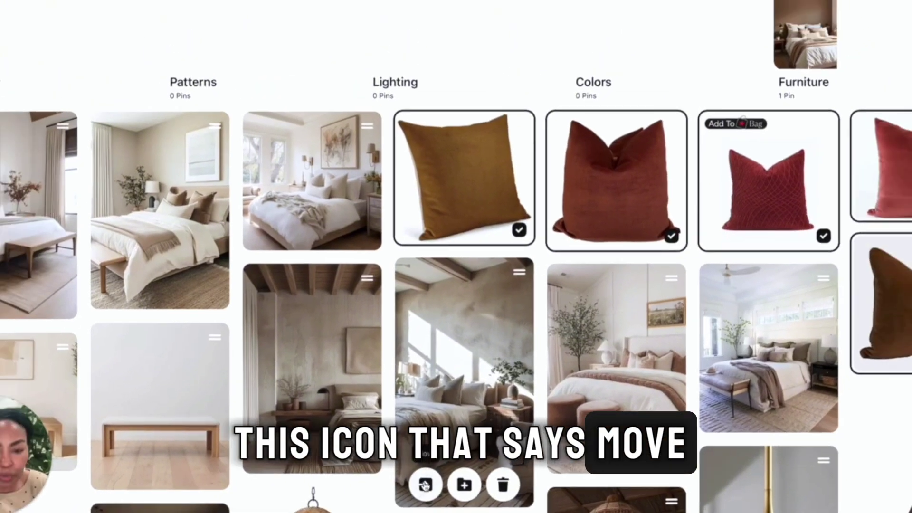
click(425, 484)
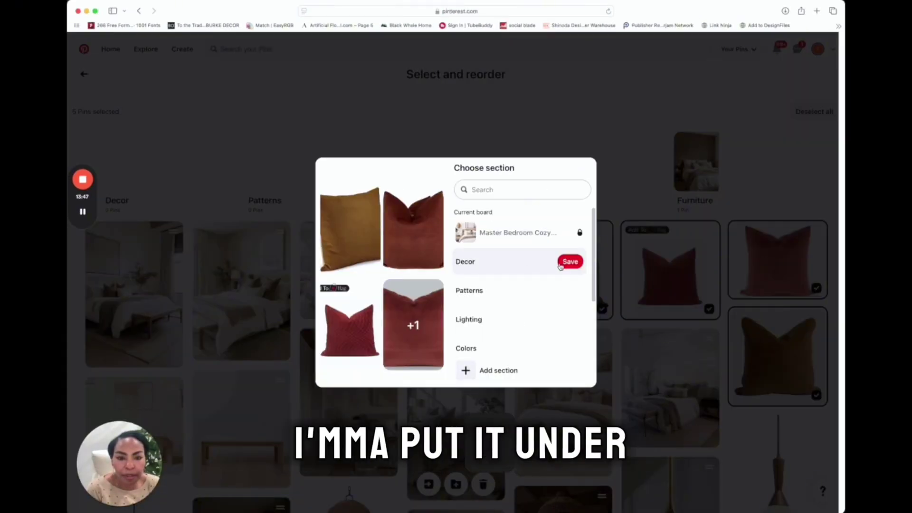
click(571, 262)
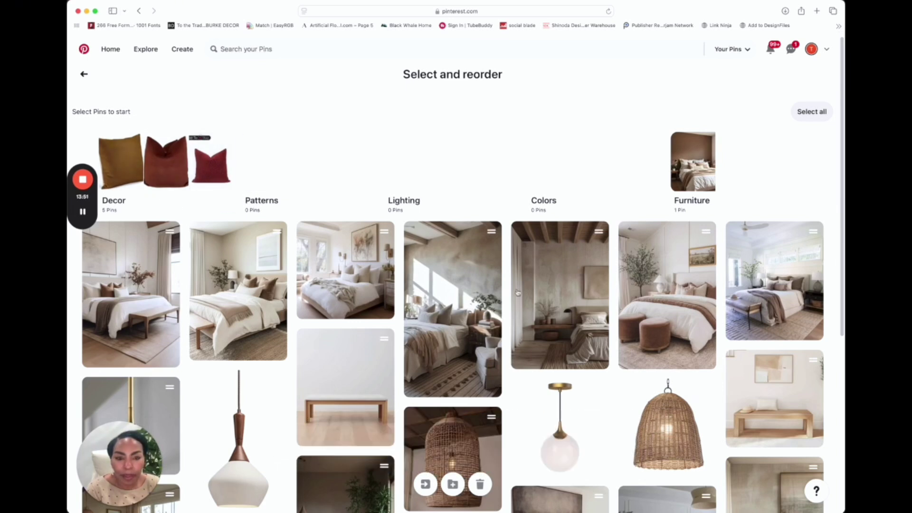
Select the five pendant light pins, including the globe and woven ones, and move them into the Lighting section.
scroll(544, 297, down, 1)
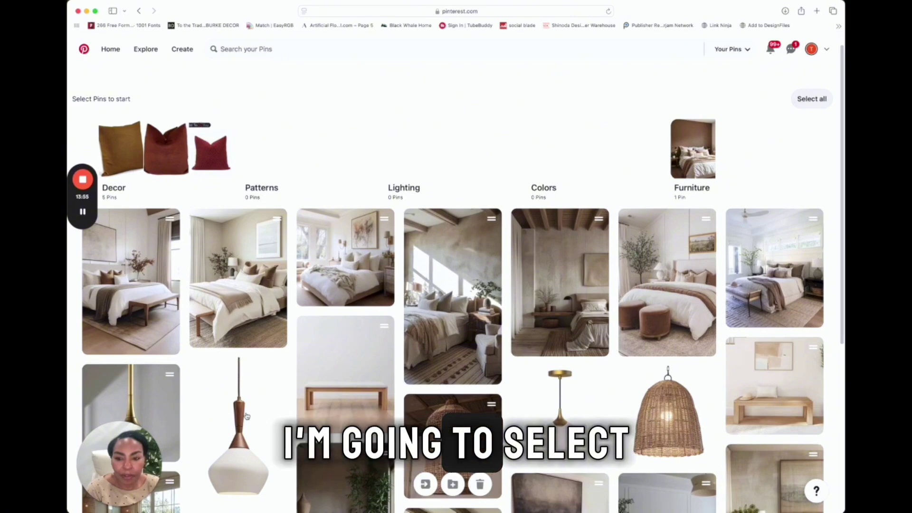
scroll(570, 386, down, 5)
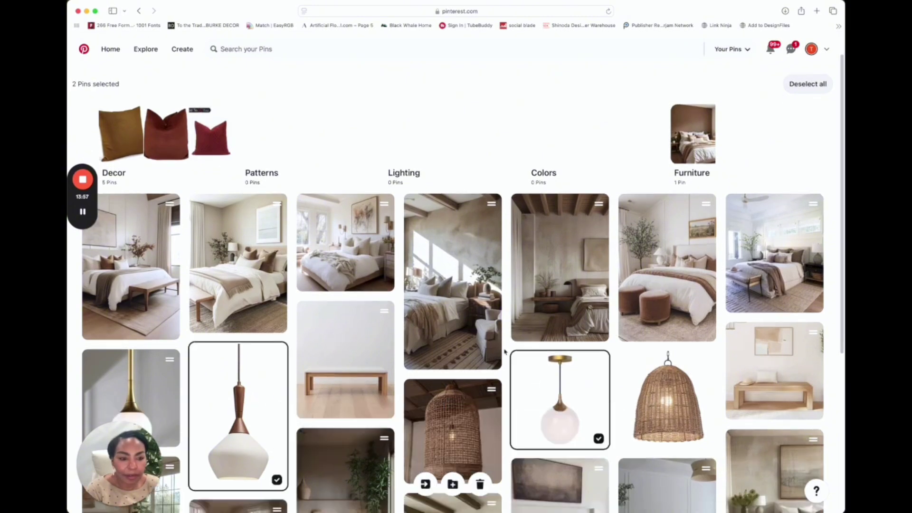
click(656, 288)
scroll(509, 307, down, 2)
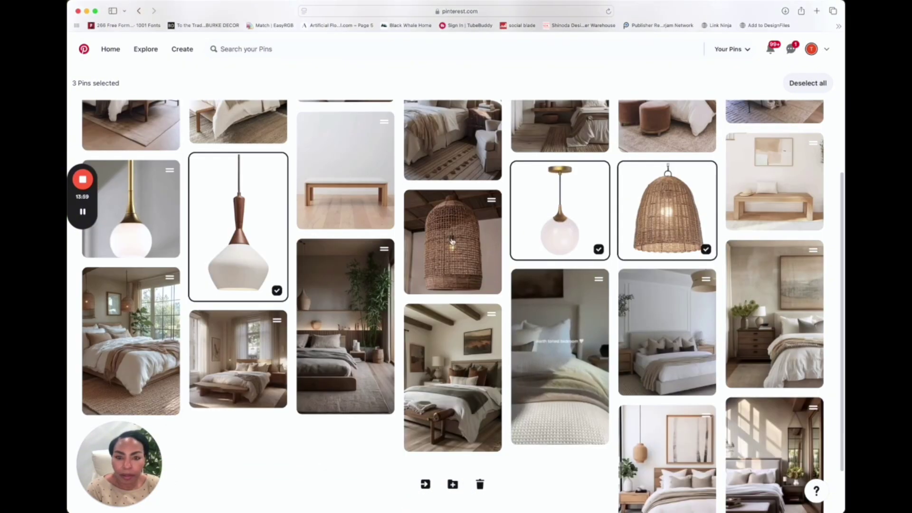
click(455, 245)
scroll(466, 254, down, 2)
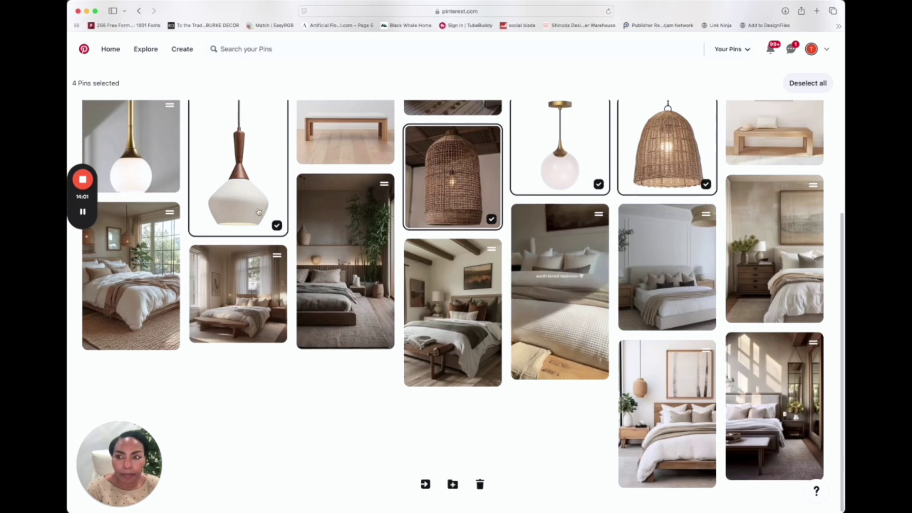
click(138, 159)
scroll(474, 266, up, 5)
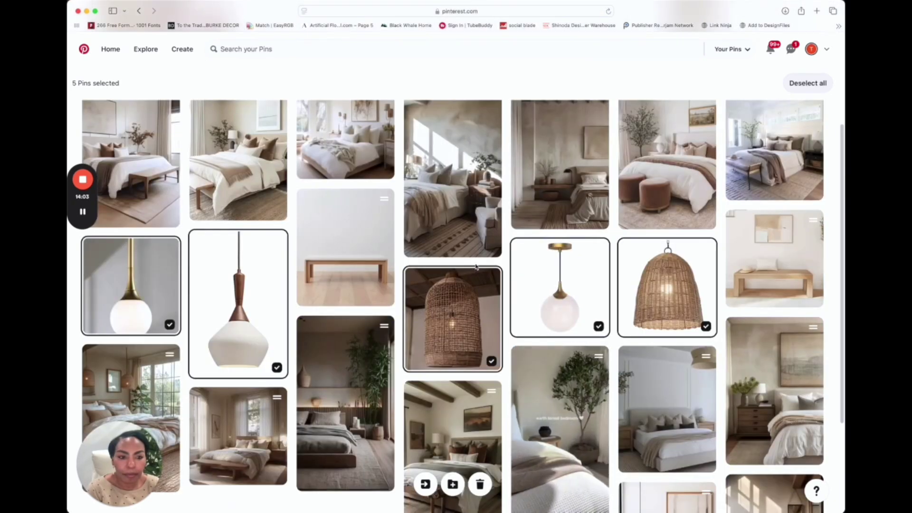
scroll(475, 267, up, 4)
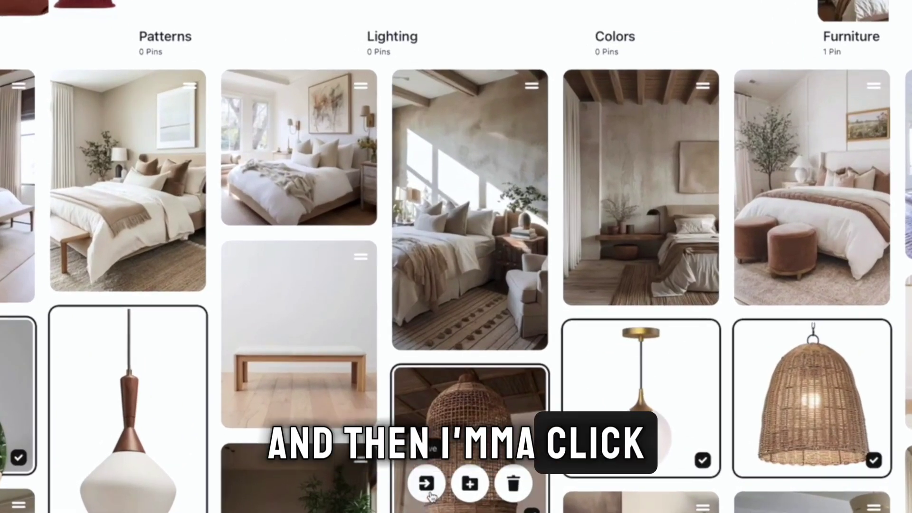
click(428, 489)
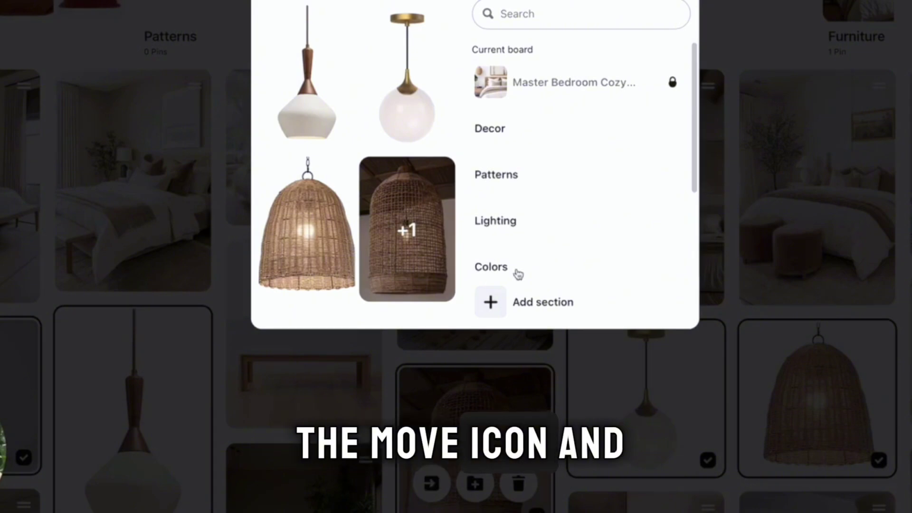
mouse_move(613, 232)
click(654, 221)
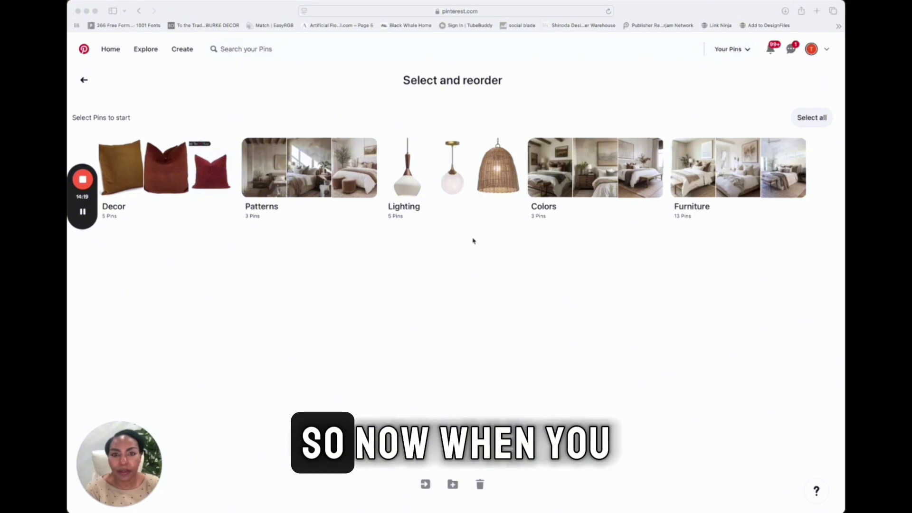
Return to the board overview, open the Decor section and view the red Etsy pillow pin.
click(84, 81)
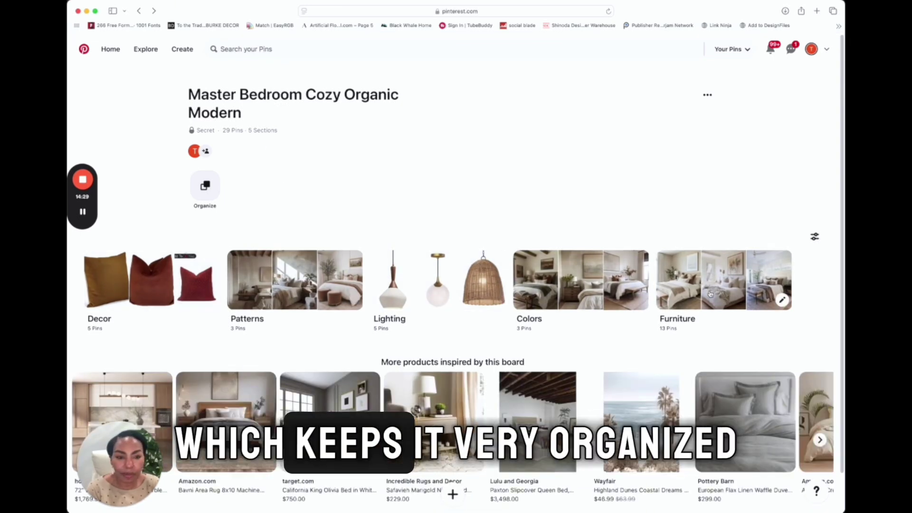
click(125, 278)
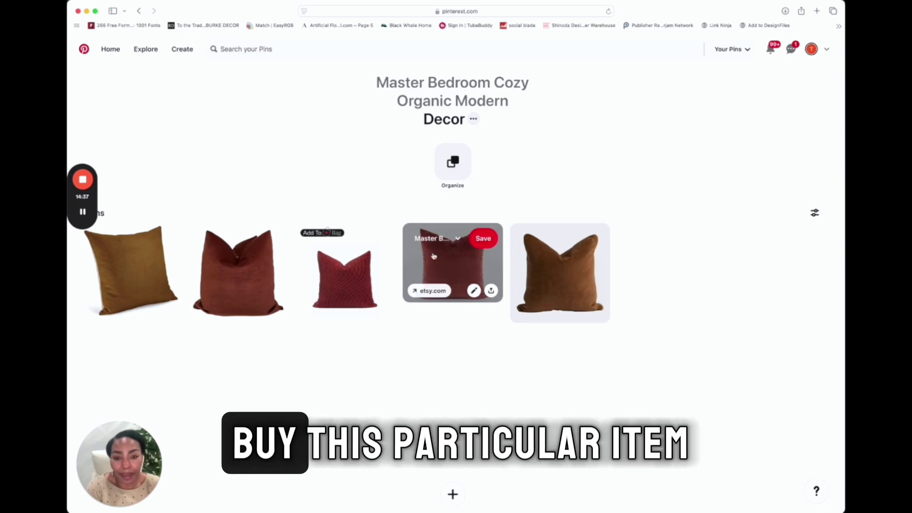
click(459, 264)
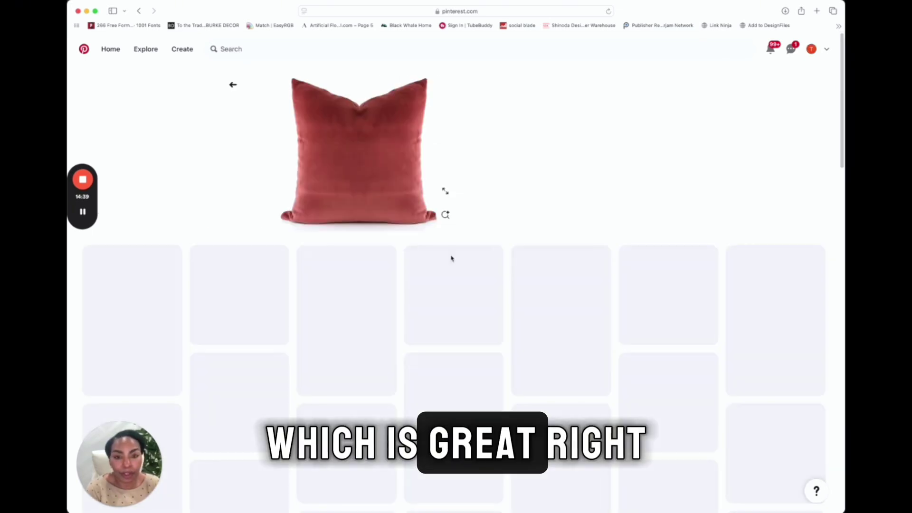